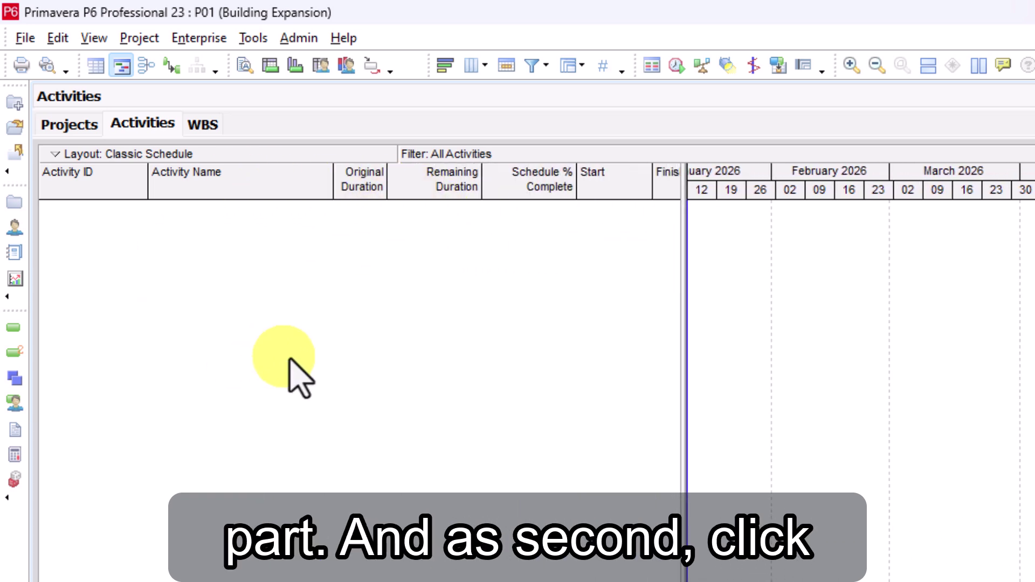
Remove the Remaining Duration, Schedule % Complete, Resources and Budgeted Total Cost columns from the activity table
click(478, 68)
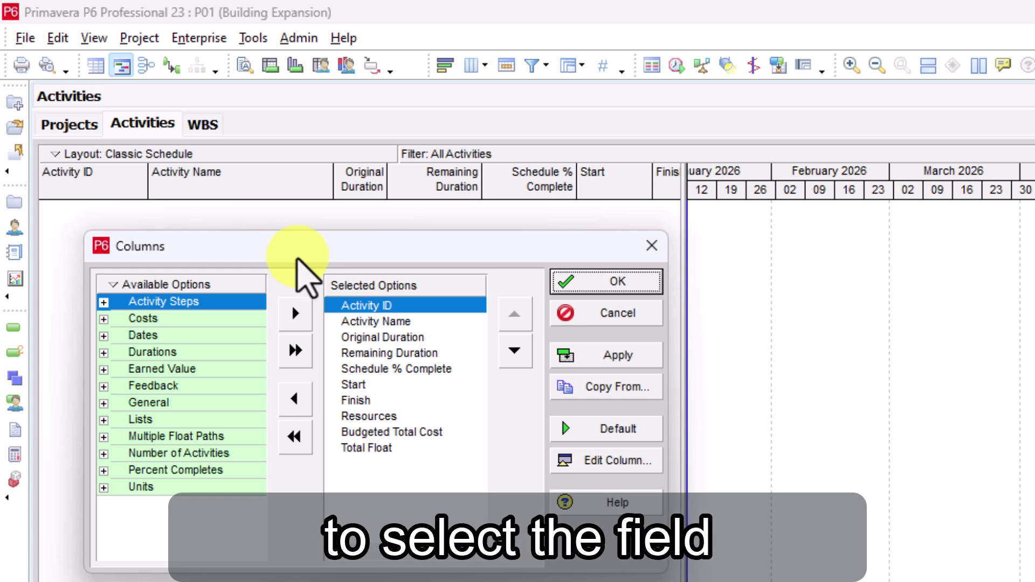
drag(389, 353, 392, 370)
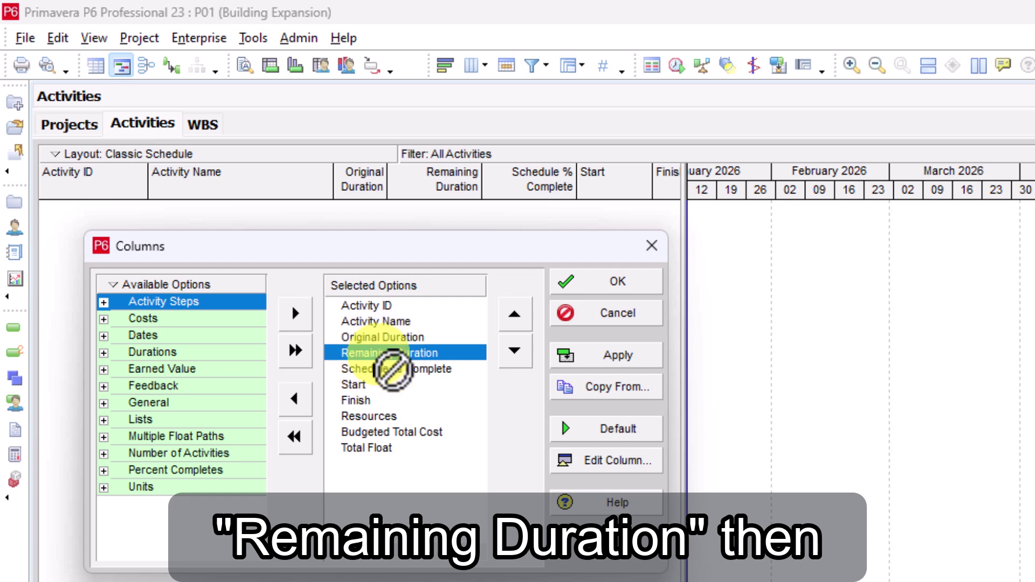
ctrl+click(380, 370)
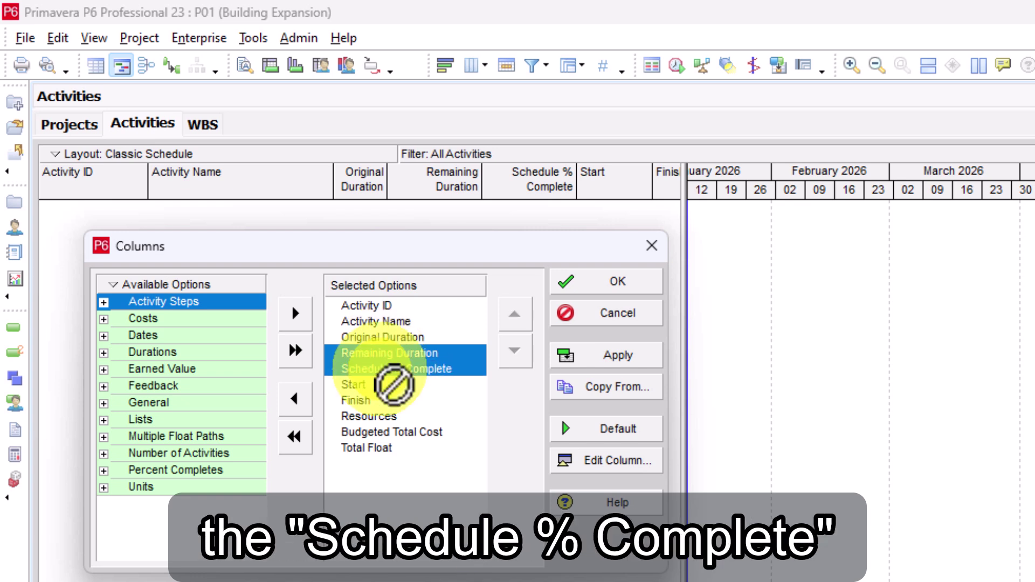
ctrl+click(387, 417)
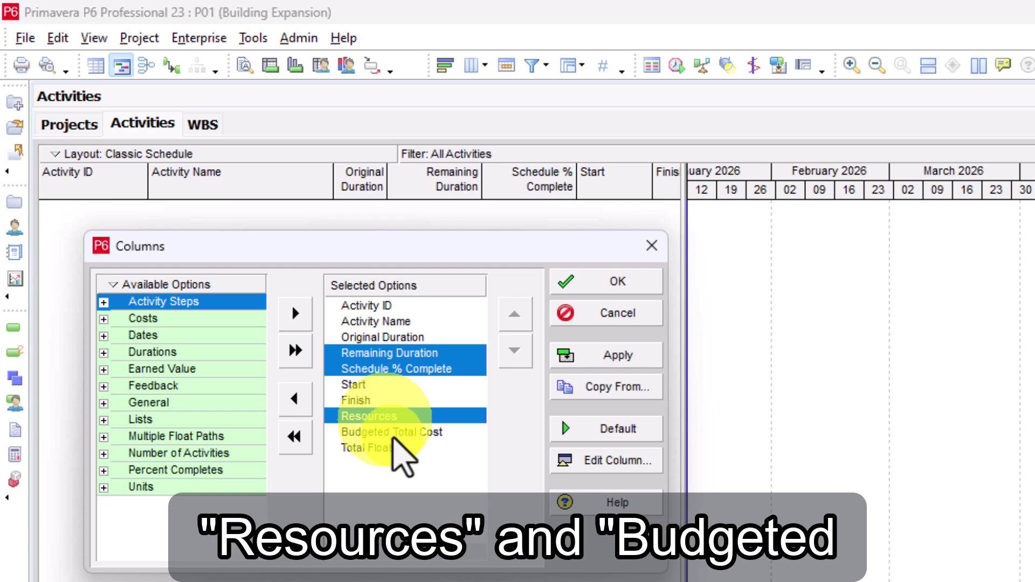
ctrl+click(392, 433)
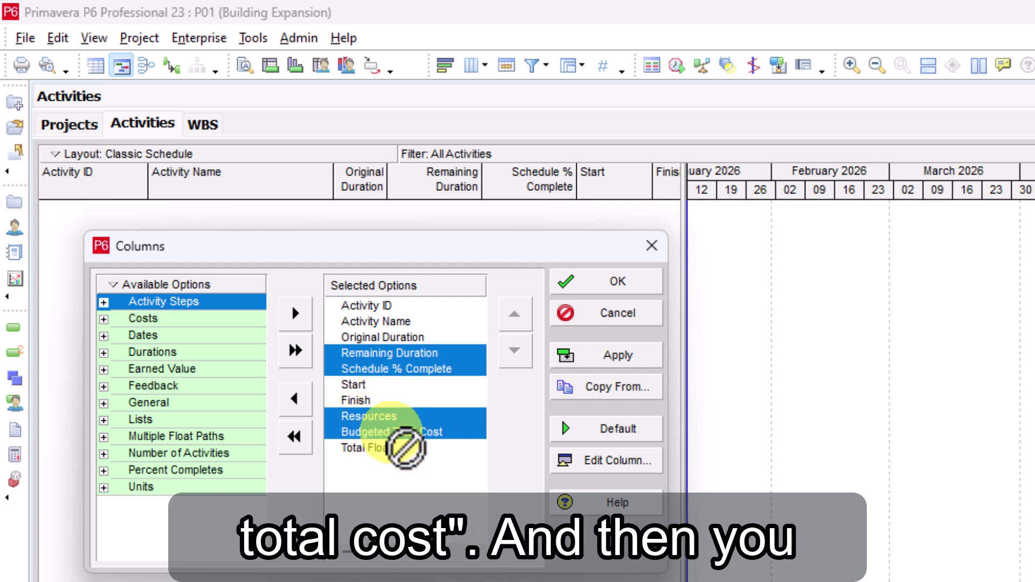
click(296, 399)
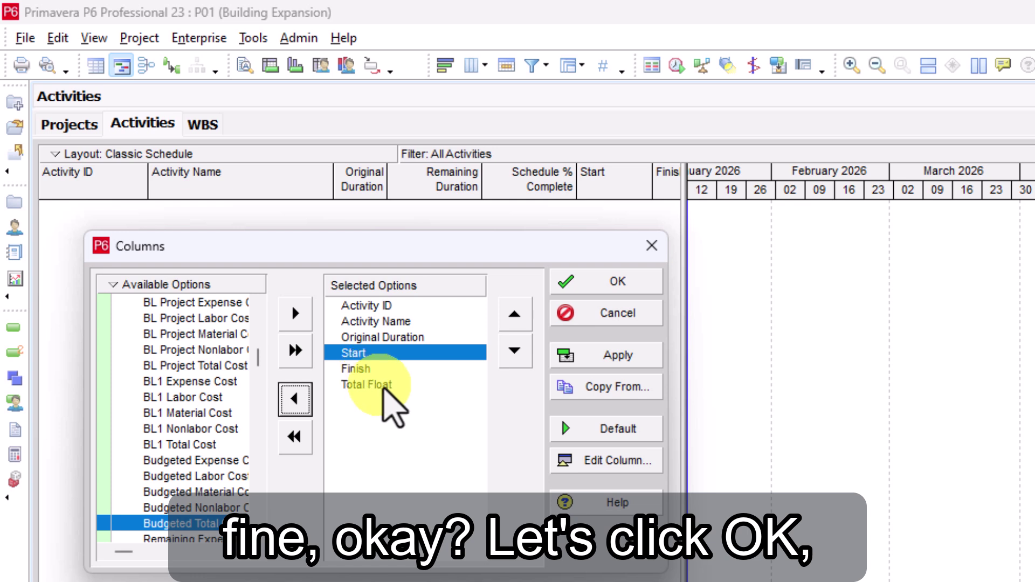
click(615, 285)
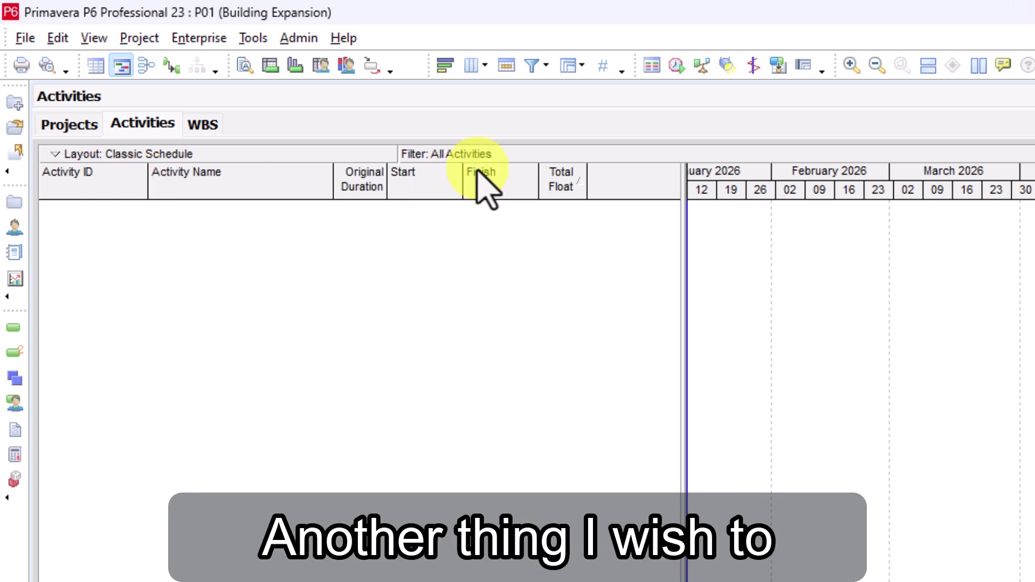
Group the activity table by WBS
click(570, 67)
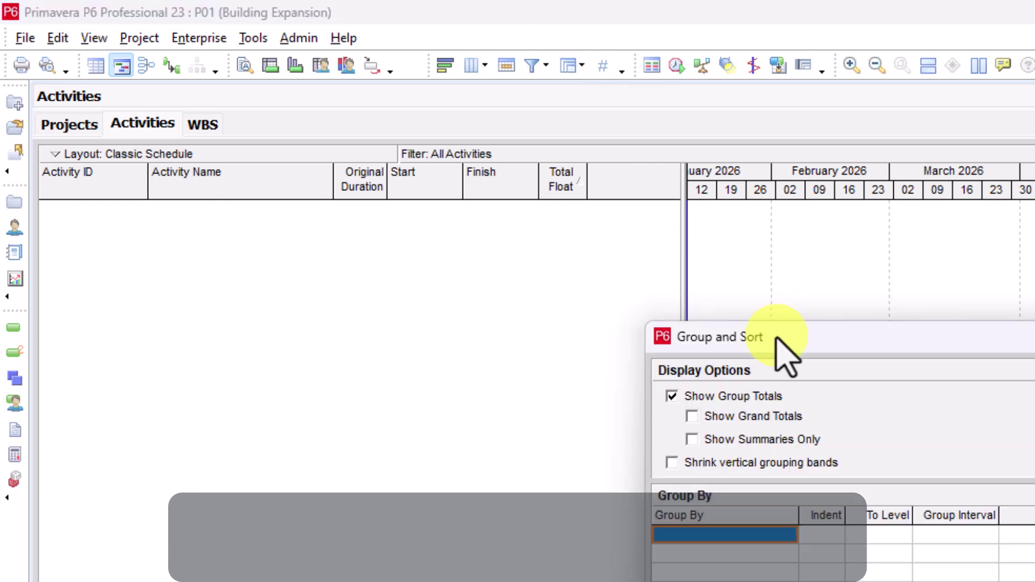
drag(778, 337, 217, 237)
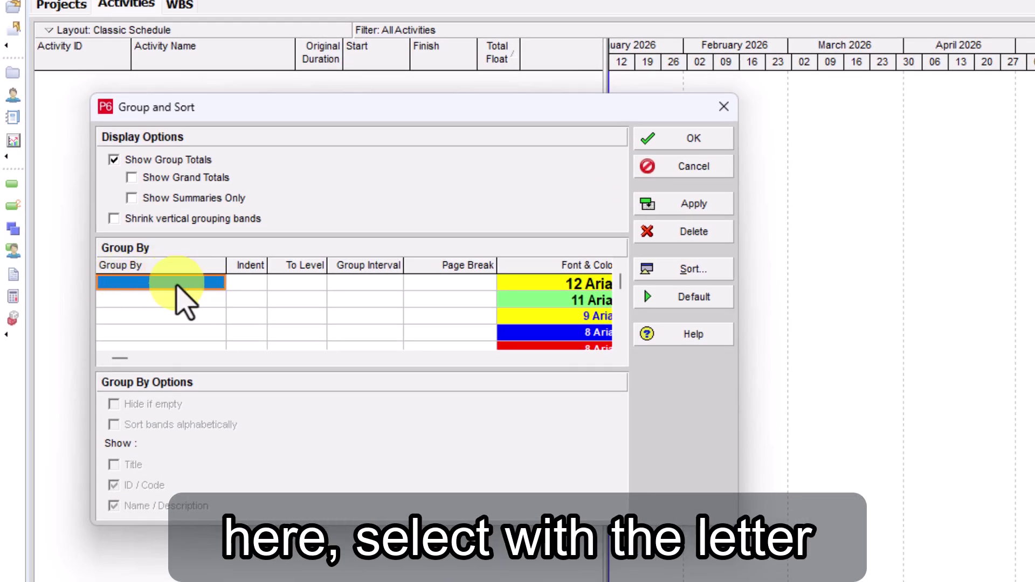
click(177, 287)
click(177, 286)
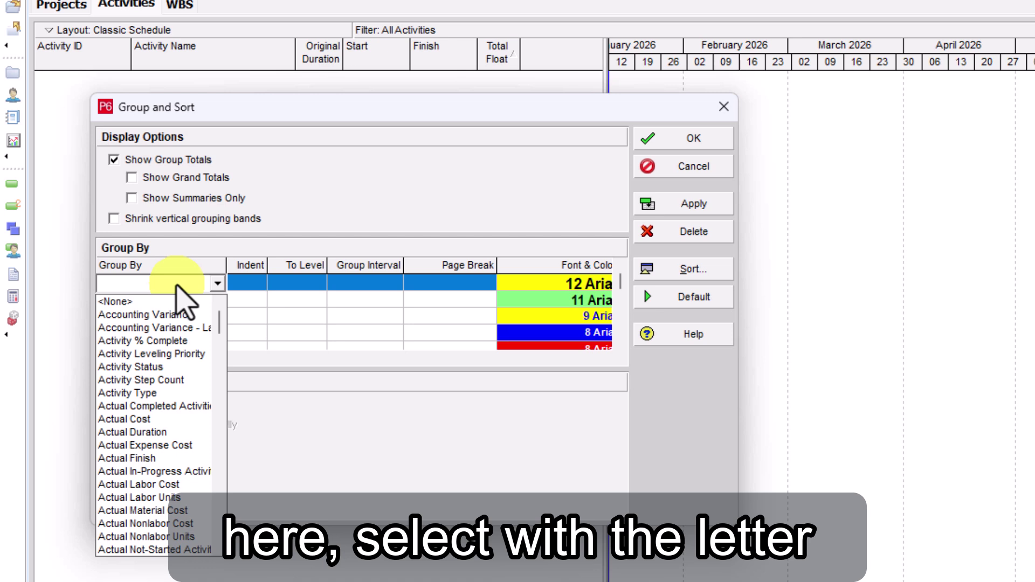
key(w)
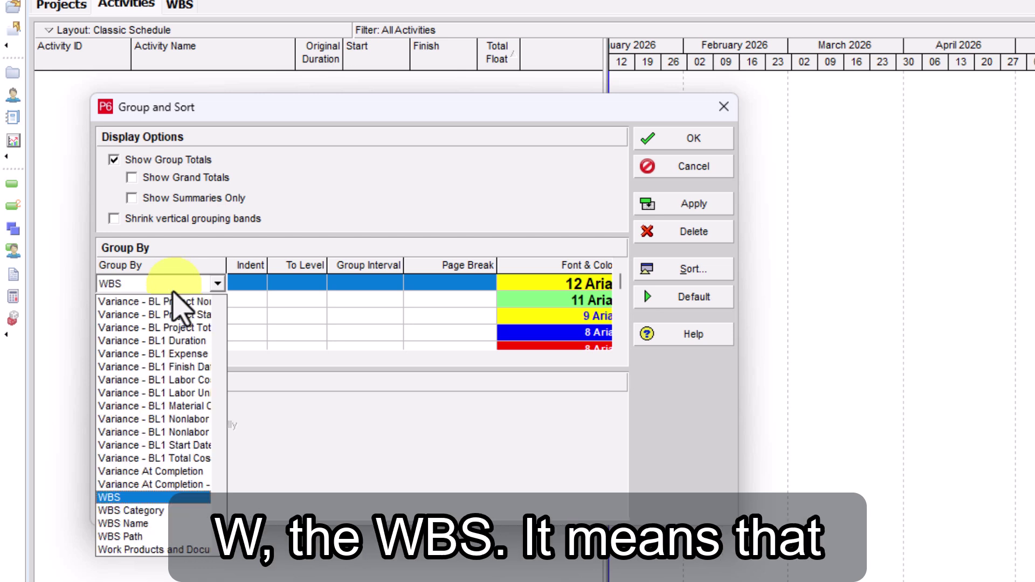
click(125, 497)
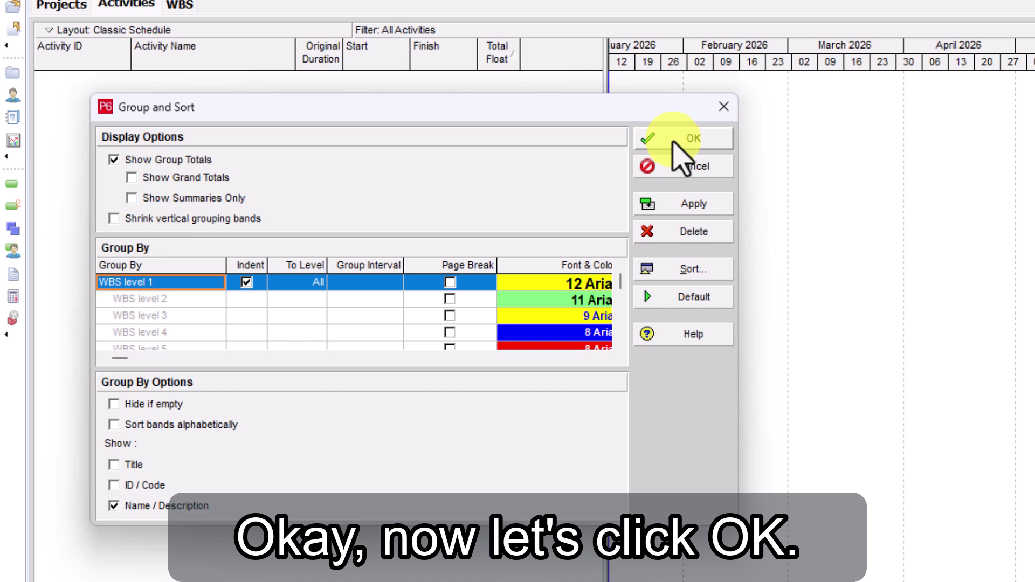
click(674, 143)
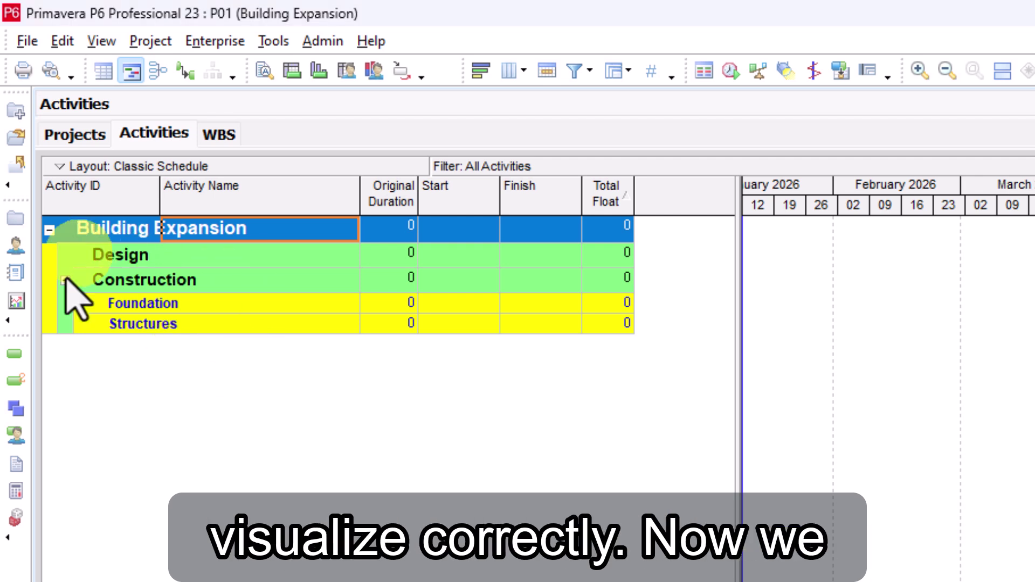
Widen the Total Float column slightly and sort the activity table by Activity ID
click(147, 257)
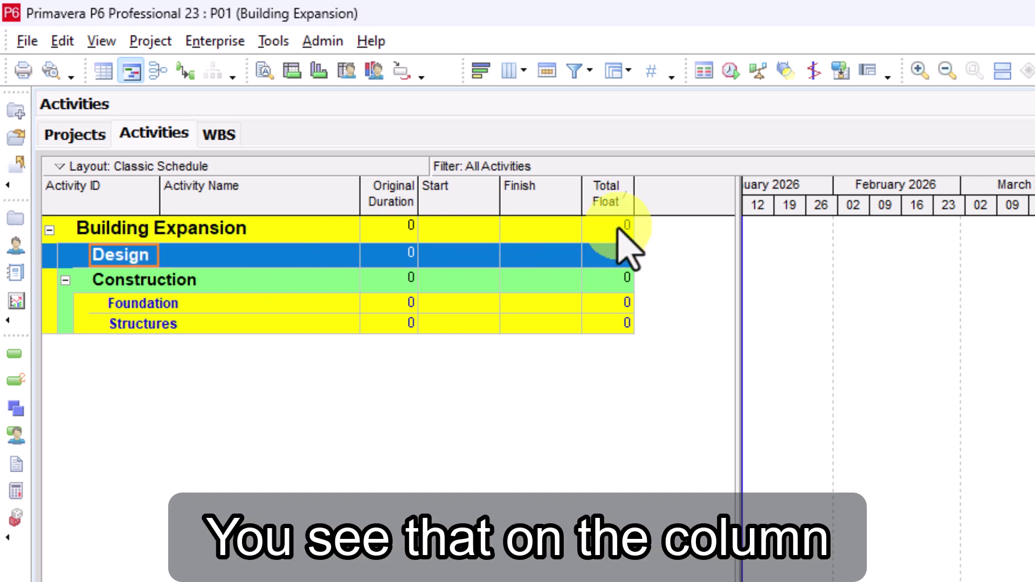
drag(635, 208, 655, 209)
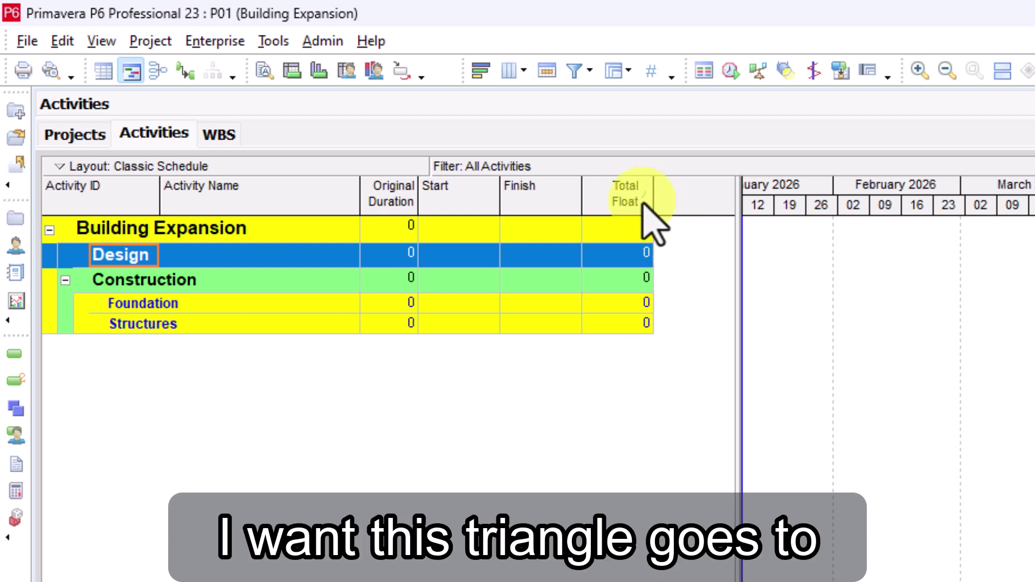
click(114, 201)
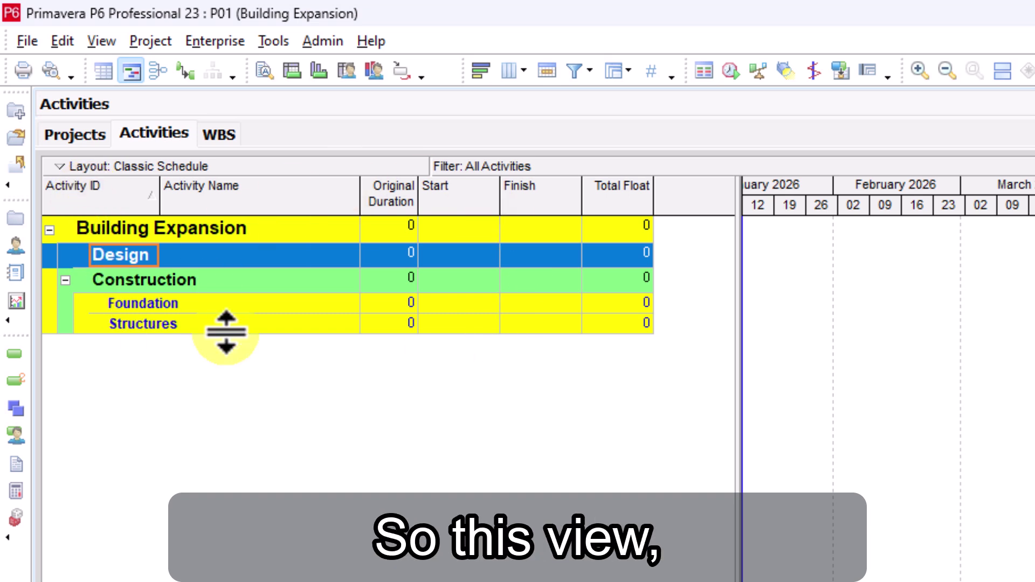
Save the current view as a new layout named Plan, available to the current user
click(58, 168)
mouse_move(82, 190)
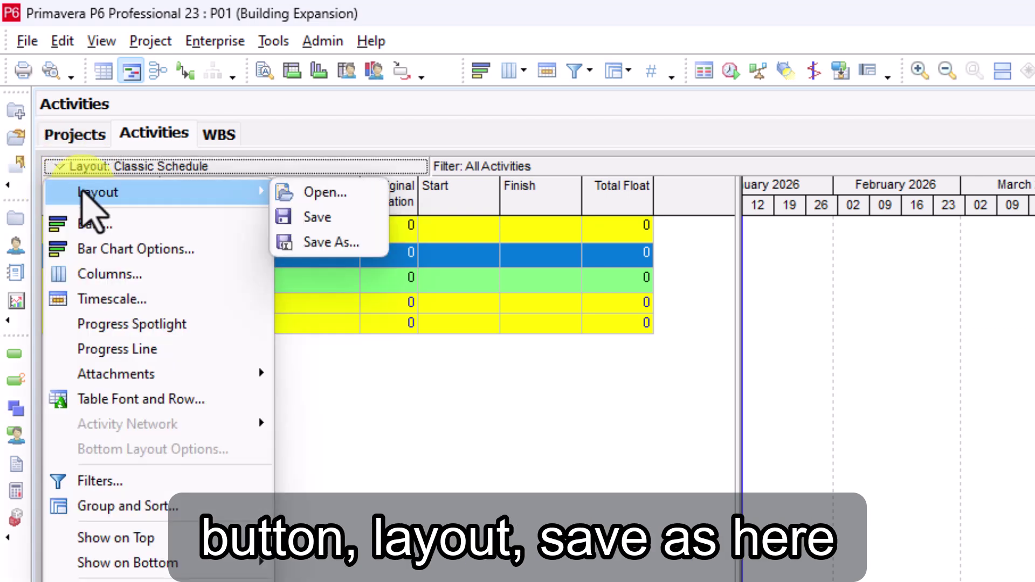
click(330, 244)
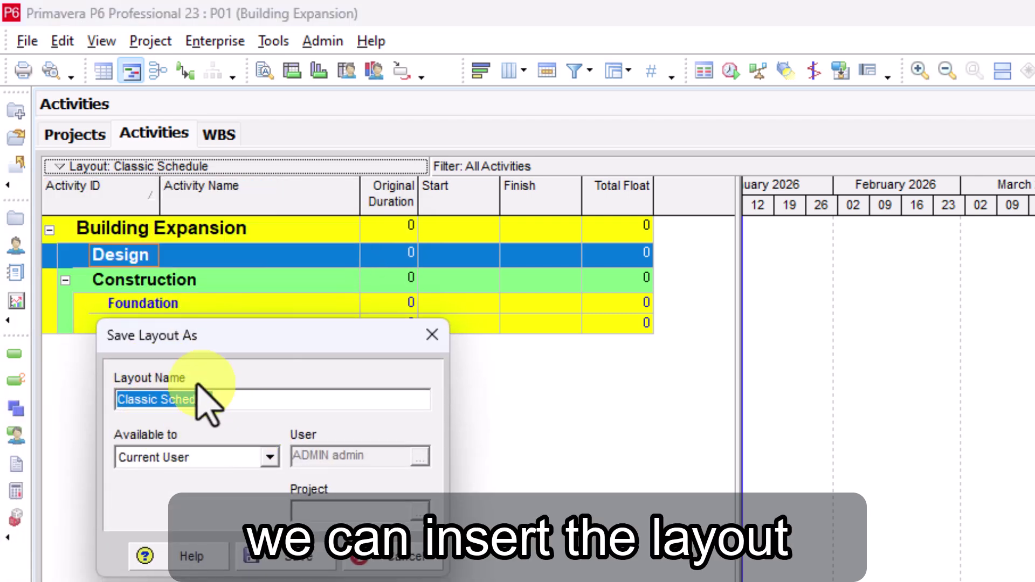
text(Plan)
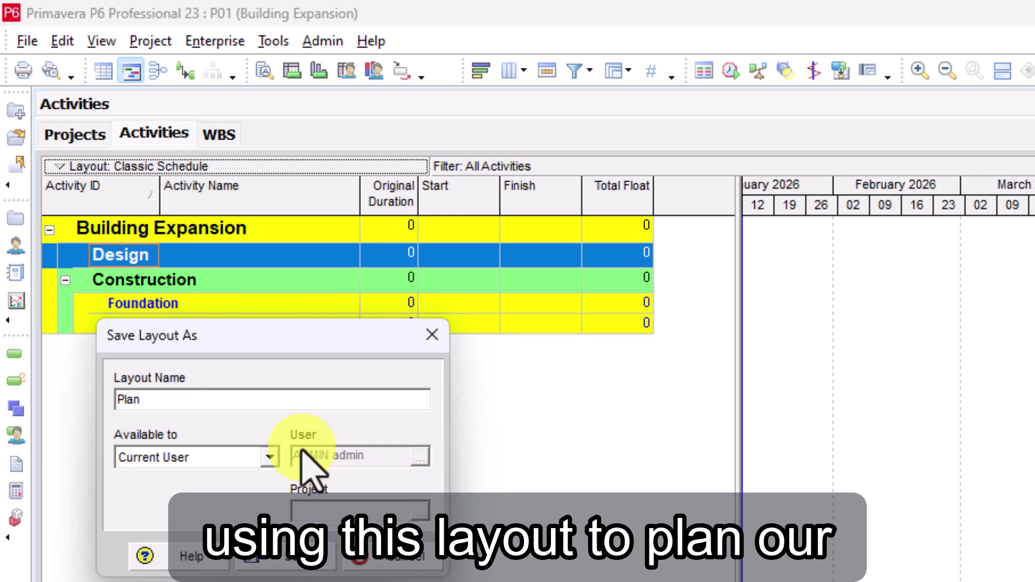
click(285, 557)
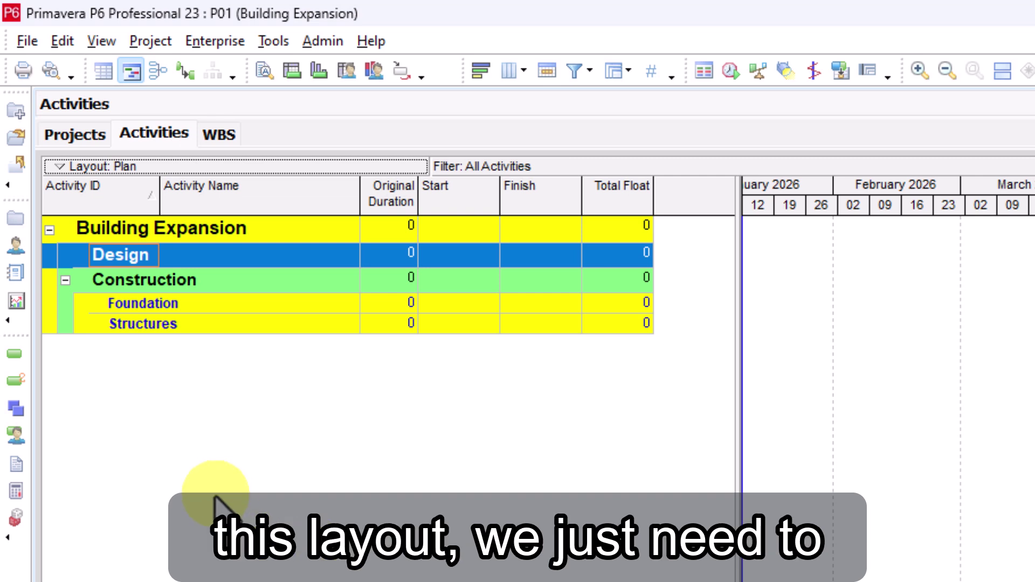
click(59, 167)
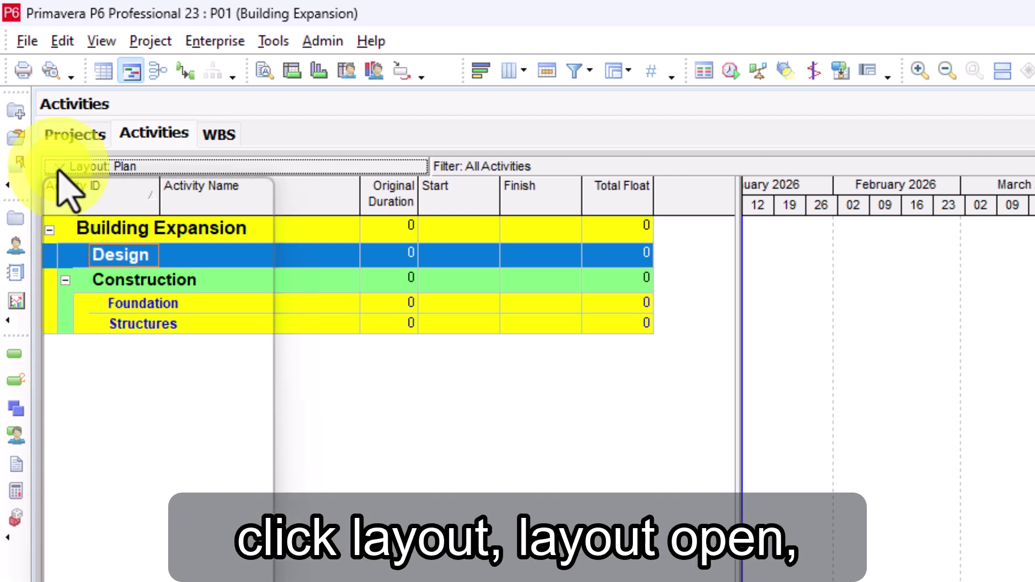
mouse_move(263, 193)
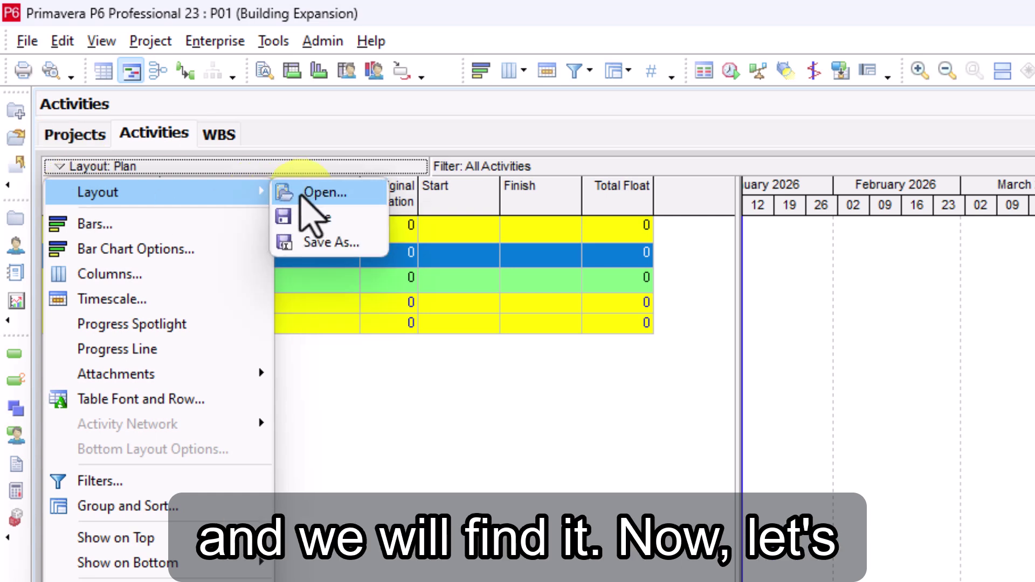
click(438, 458)
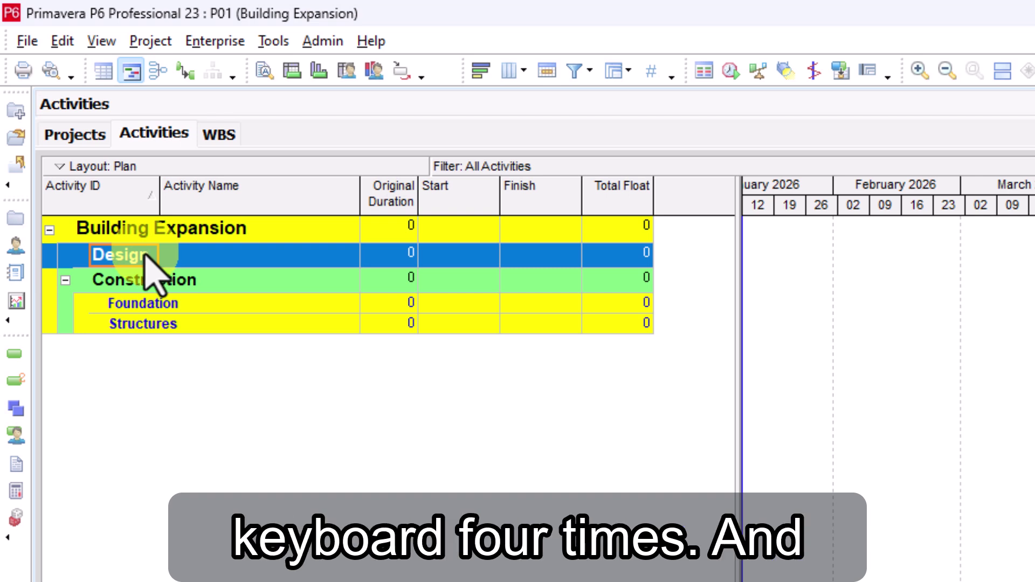
Add four new activities under the Design WBS element
key(Insert)
key(Insert)
key(Insert)
key(Insert)
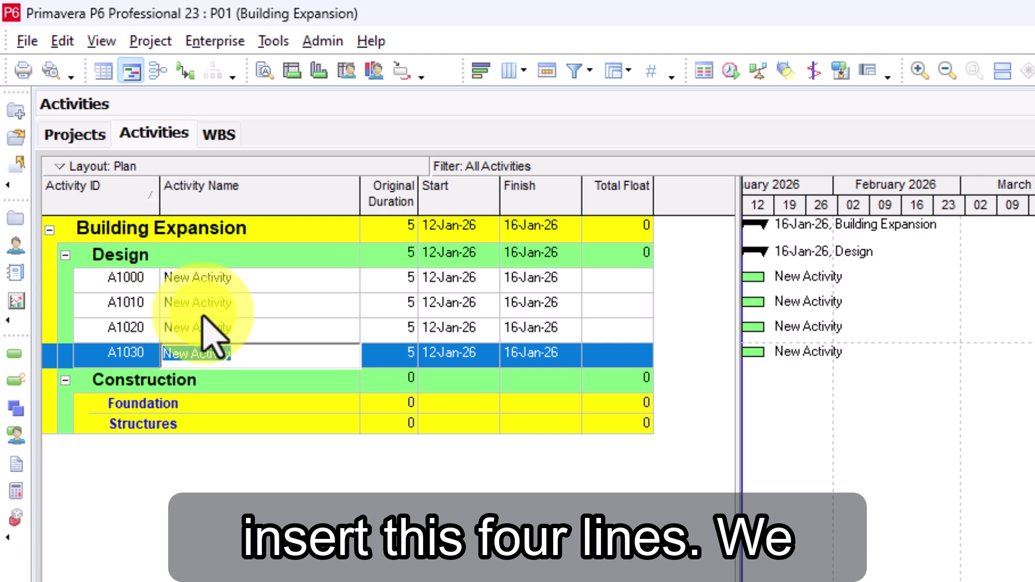
click(172, 310)
right_click(167, 263)
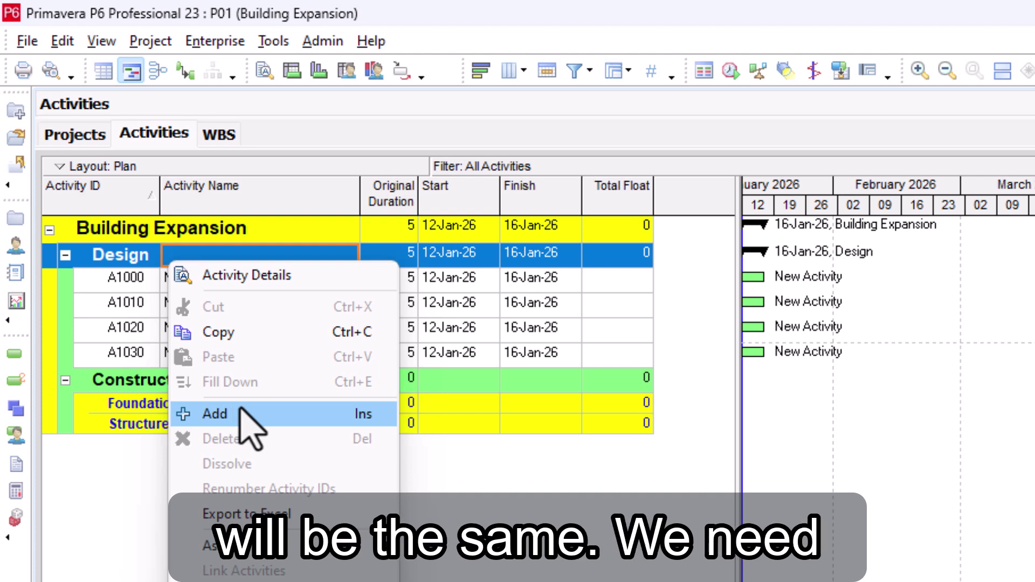
click(115, 310)
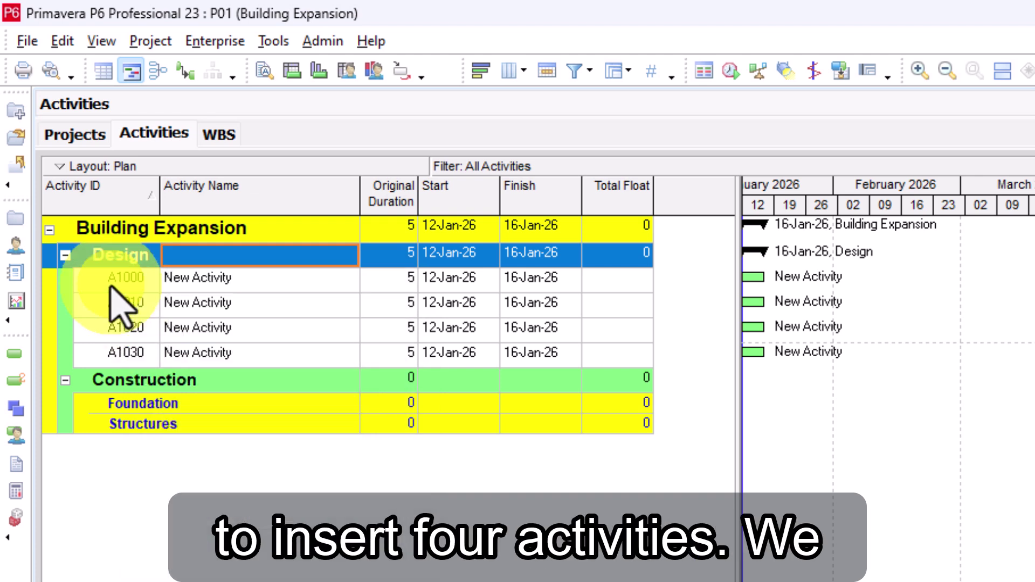
Rename activity A1000 to "Design Building" and activity A1010 to "Review and Approve Design"
click(126, 278)
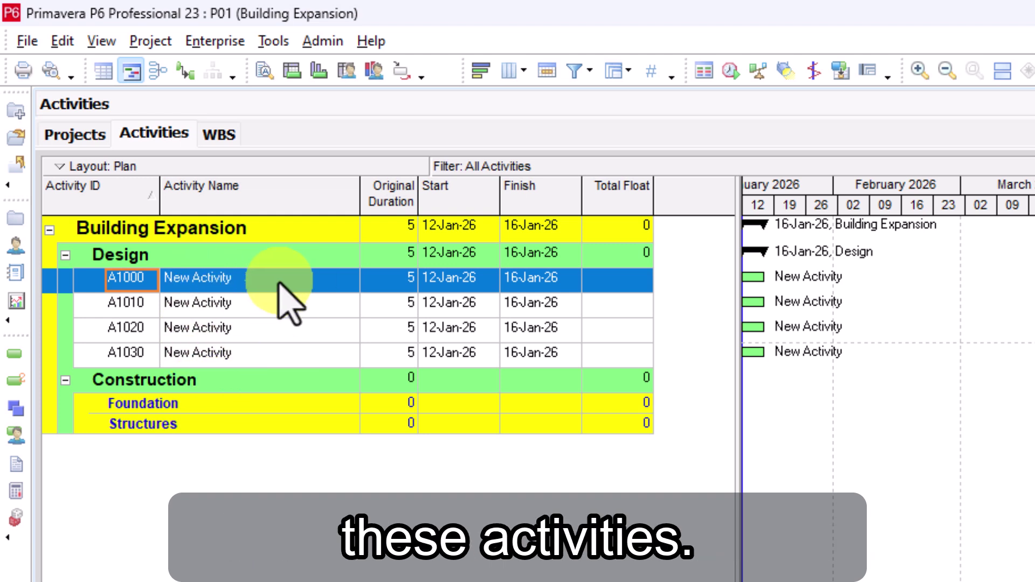
click(201, 279)
drag(268, 281, 128, 277)
text(Design Building)
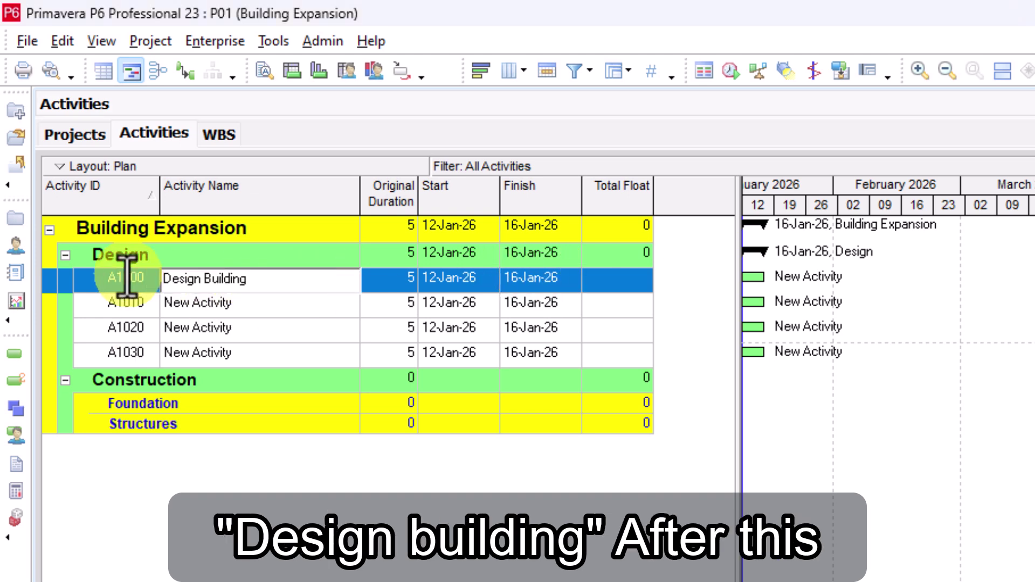
key(Return)
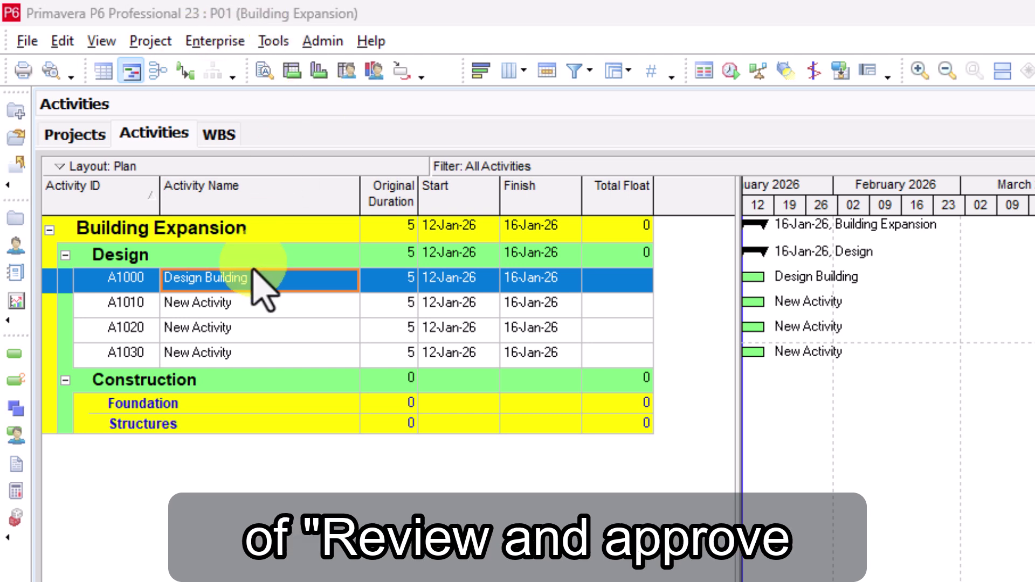
click(238, 308)
drag(277, 300, 104, 312)
text(Review and Approve Design)
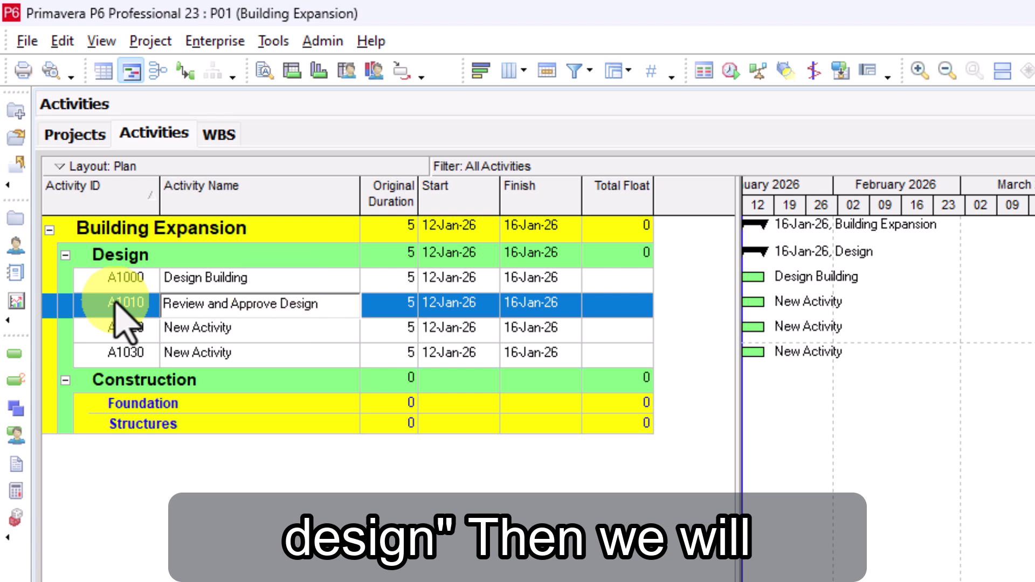
key(Return)
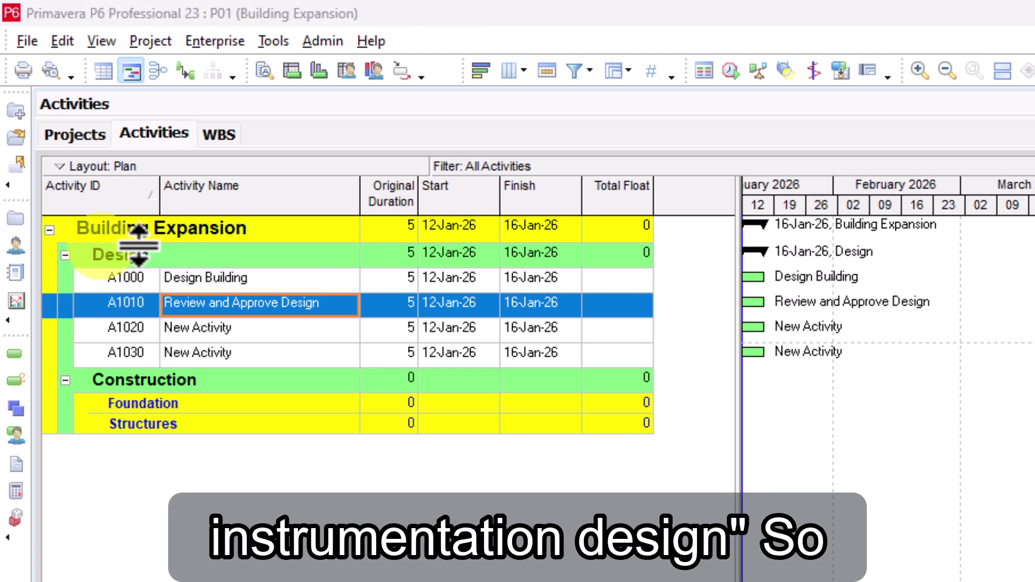
Rename activity A1020 to "E&I Design" and activity A1030 to "Design Completion"
click(276, 329)
drag(277, 329, 69, 327)
text(E&I Design)
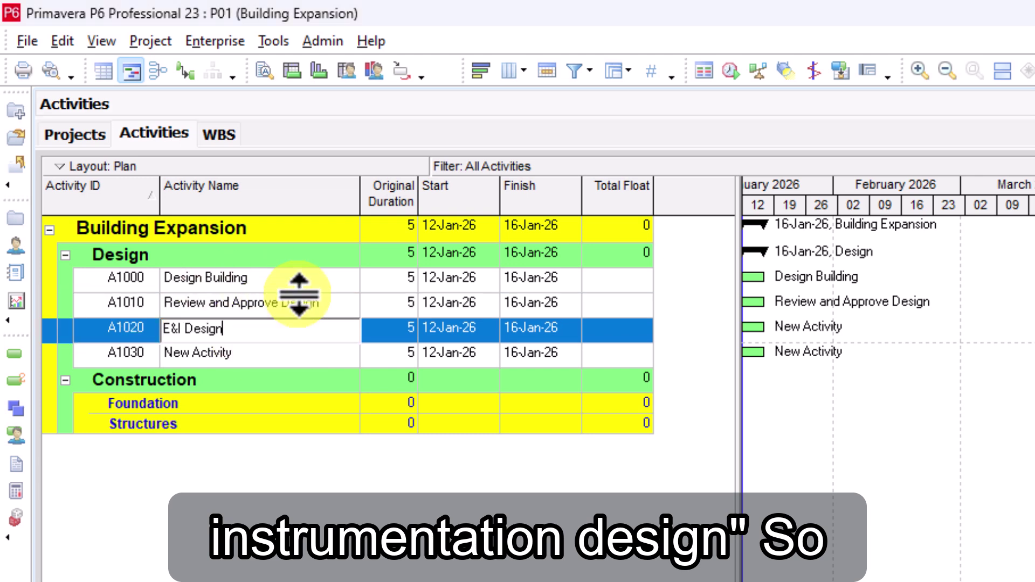
key(Return)
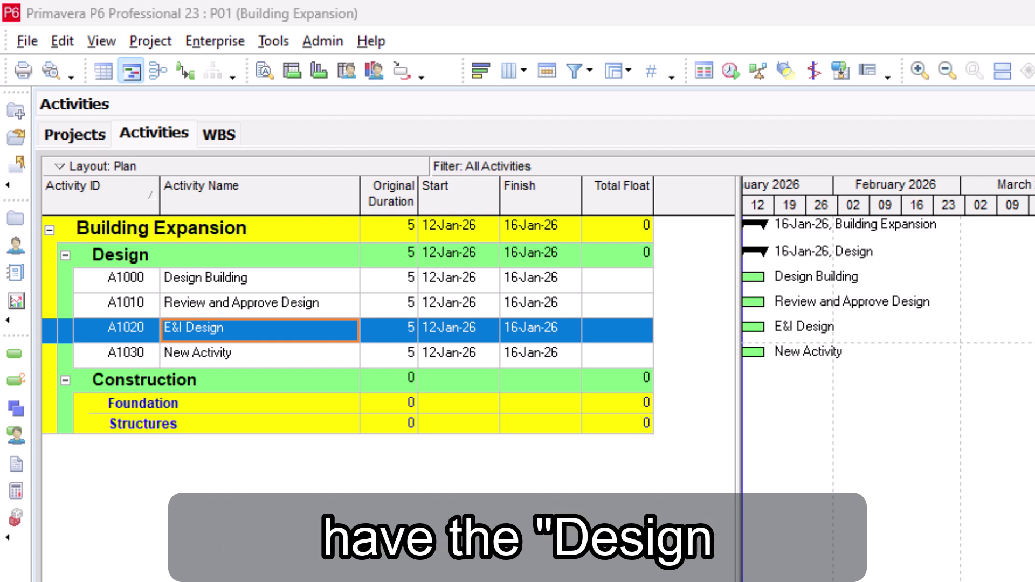
click(251, 356)
text(Design Completion)
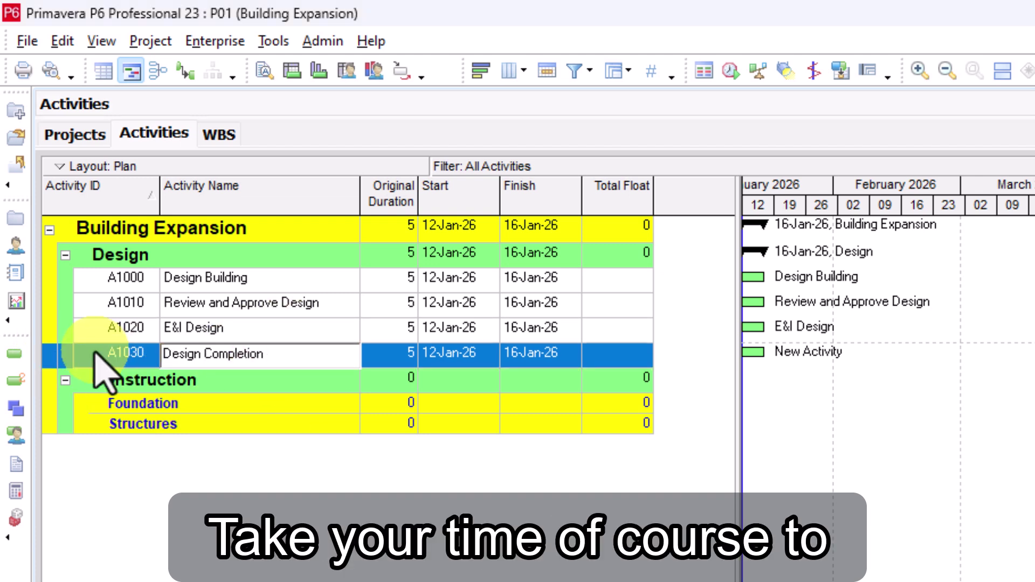
key(Return)
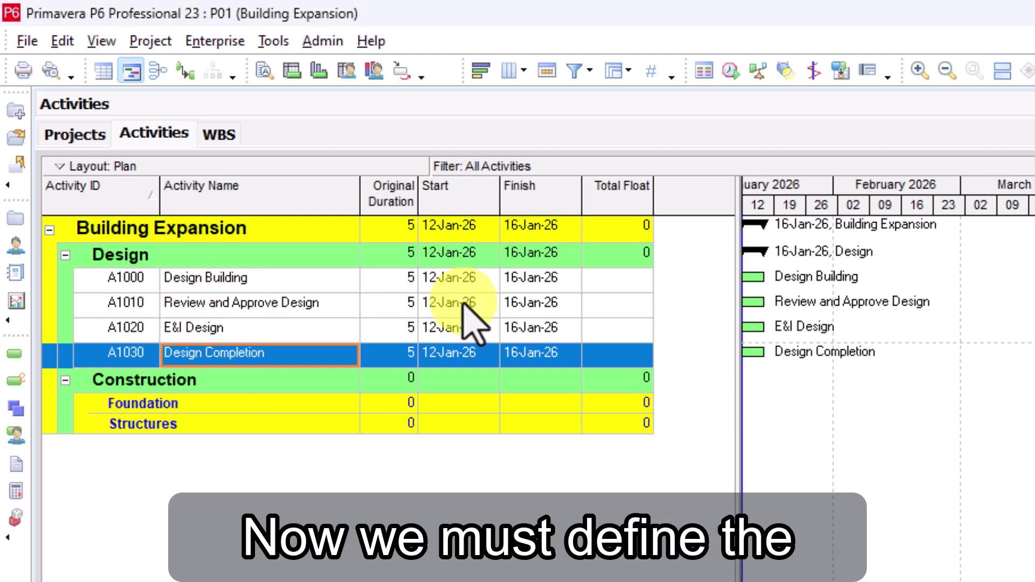
Set the original duration of Design Building to 20 days and of Review and Approve Design to 8 days
click(396, 285)
click(387, 282)
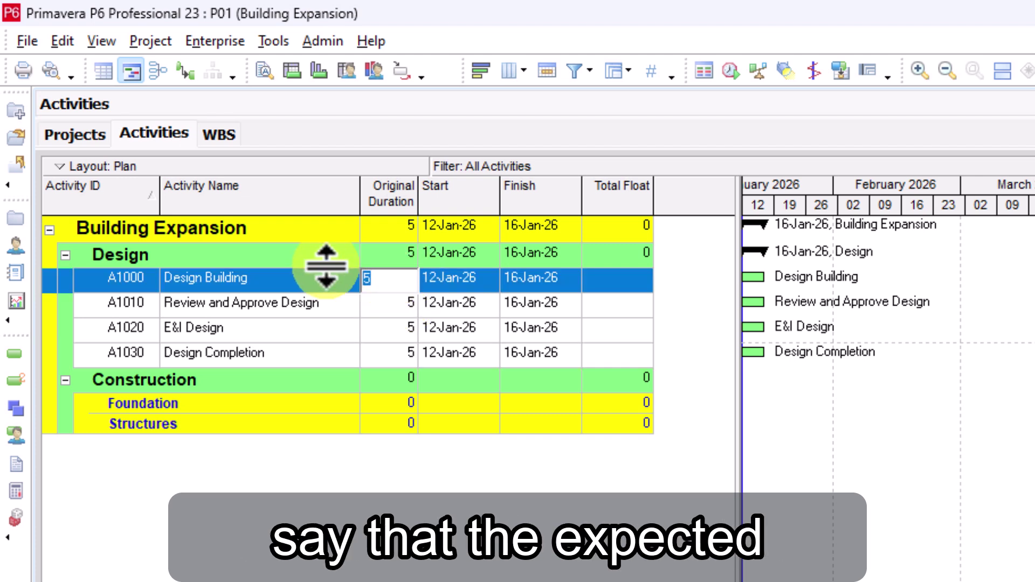
key(Return)
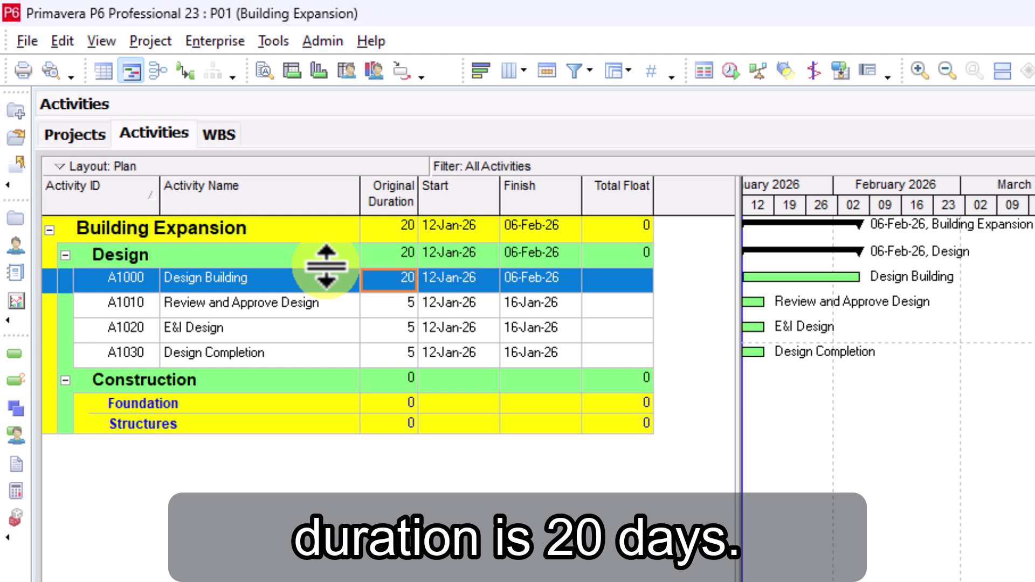
click(400, 308)
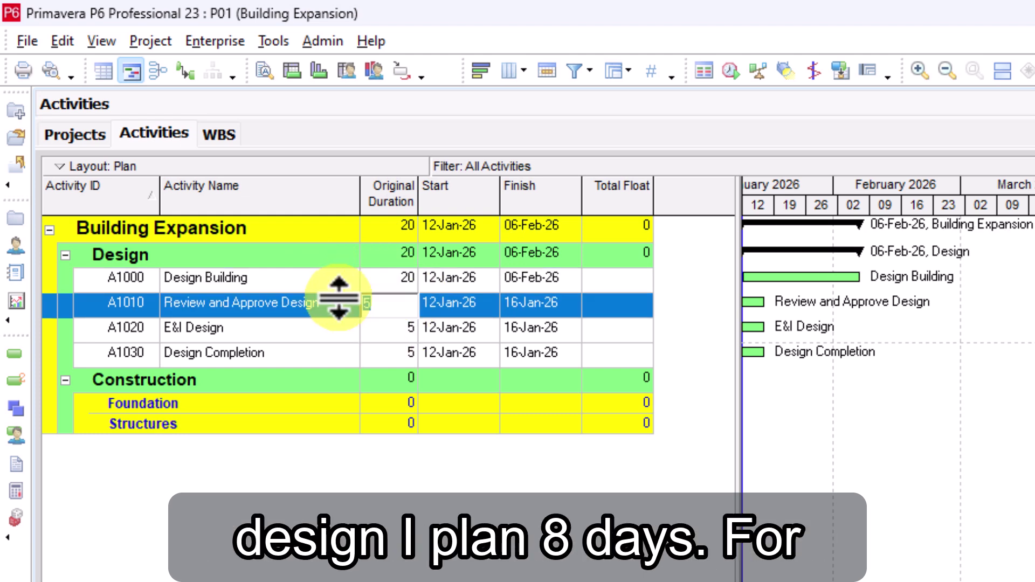
Set the original duration of E&I Design to 15 days and of Design Completion to 7 days
click(398, 330)
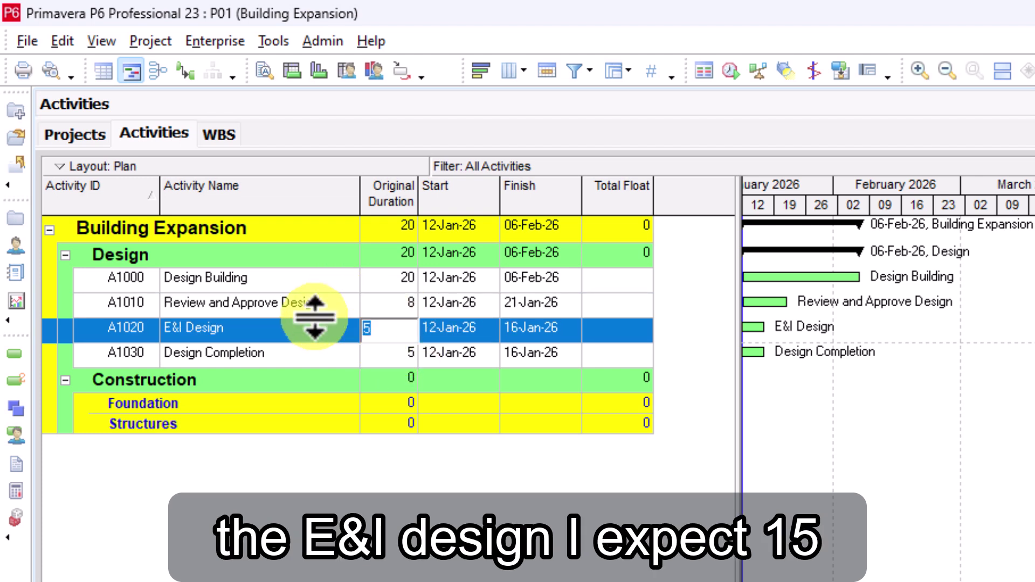
text(15)
key(Return)
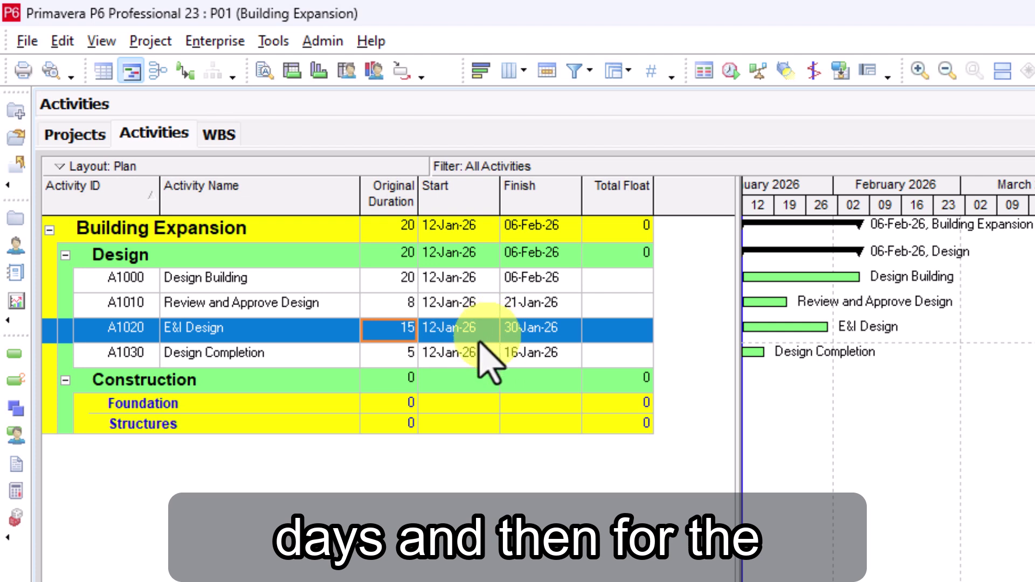
click(399, 359)
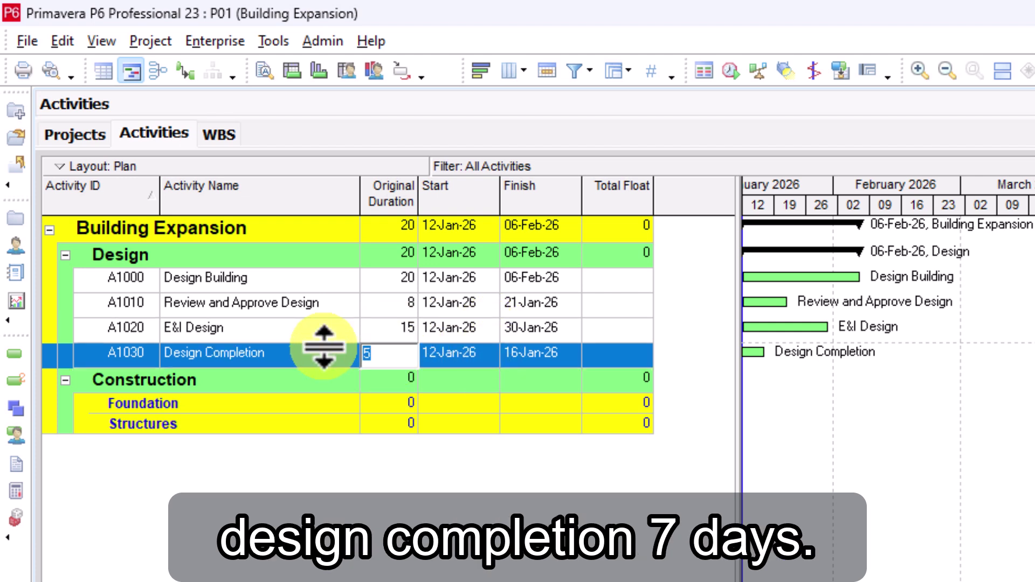
text(7)
key(Return)
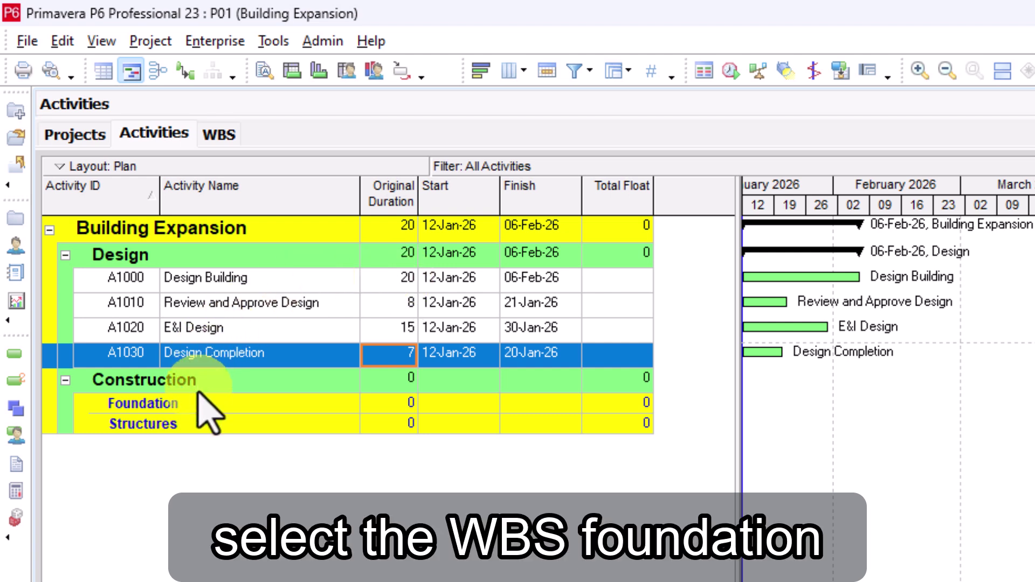
Add five new activities under the Foundation WBS element
click(216, 405)
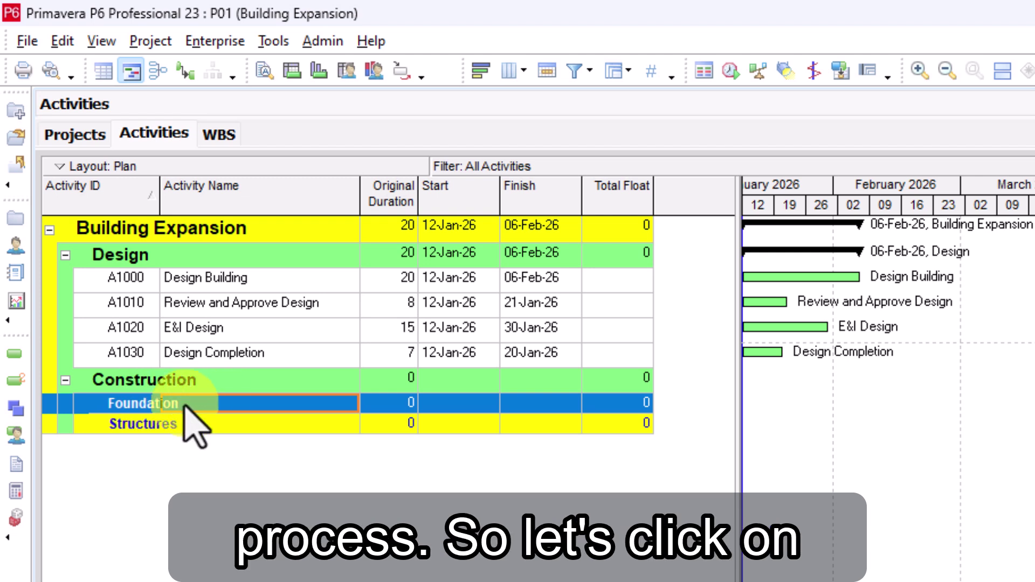
key(Insert)
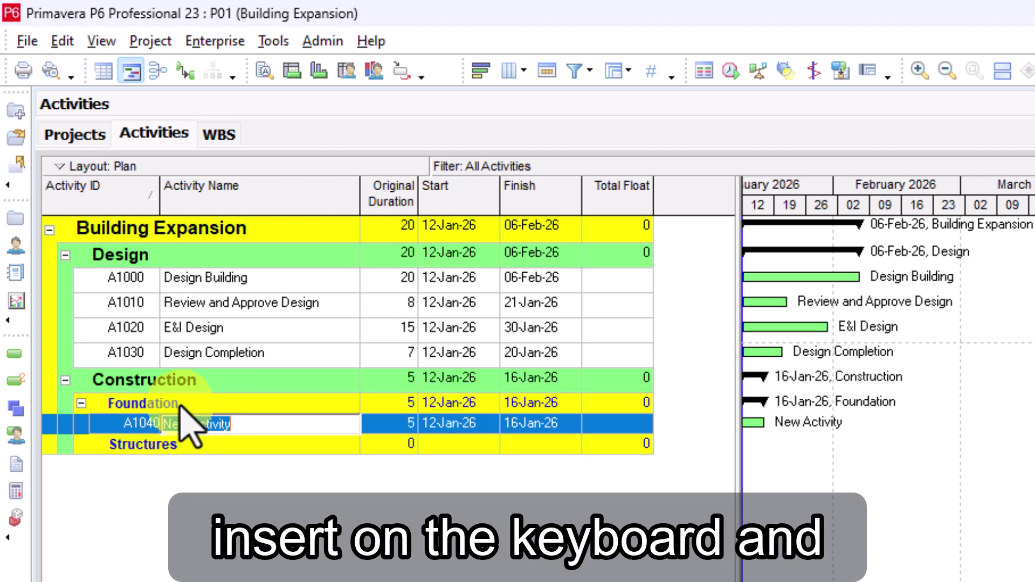
click(183, 404)
key(Insert)
click(184, 404)
key(Insert)
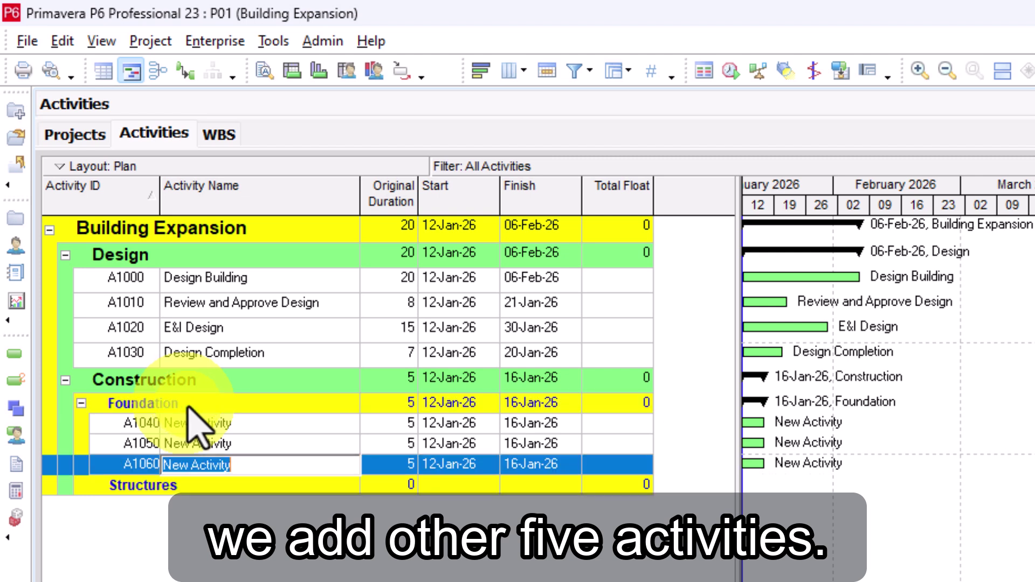
click(184, 405)
key(Insert)
click(187, 407)
key(Insert)
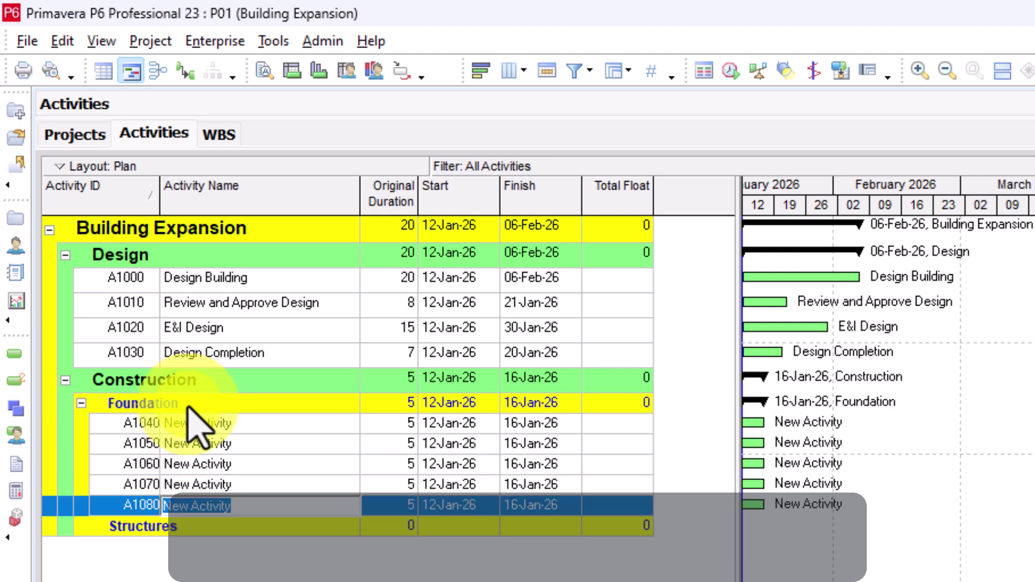
click(186, 405)
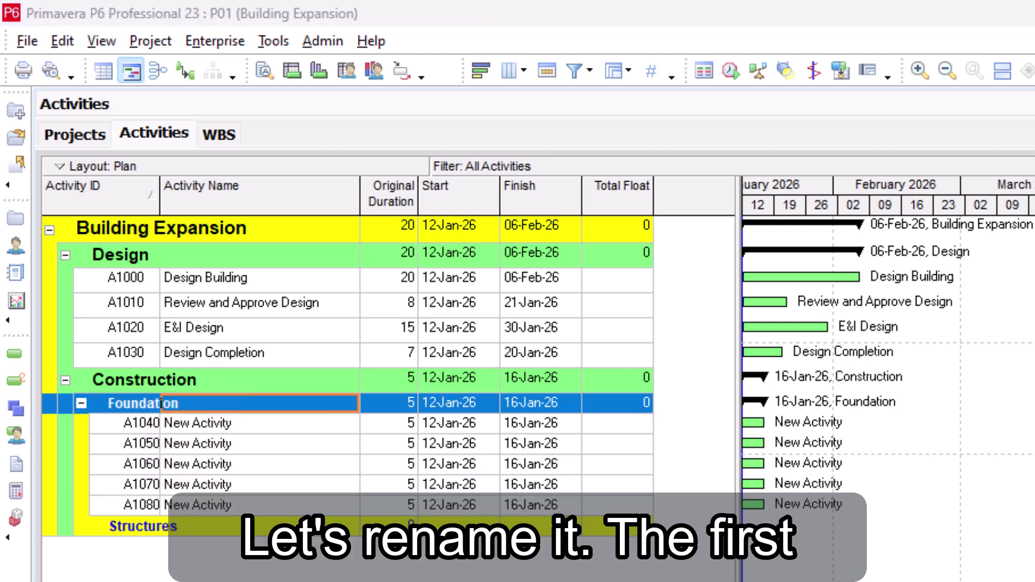
Rename activity A1040 to "Site Preparation" and activity A1050 to "Excavation"
click(246, 423)
text(Site Preparation)
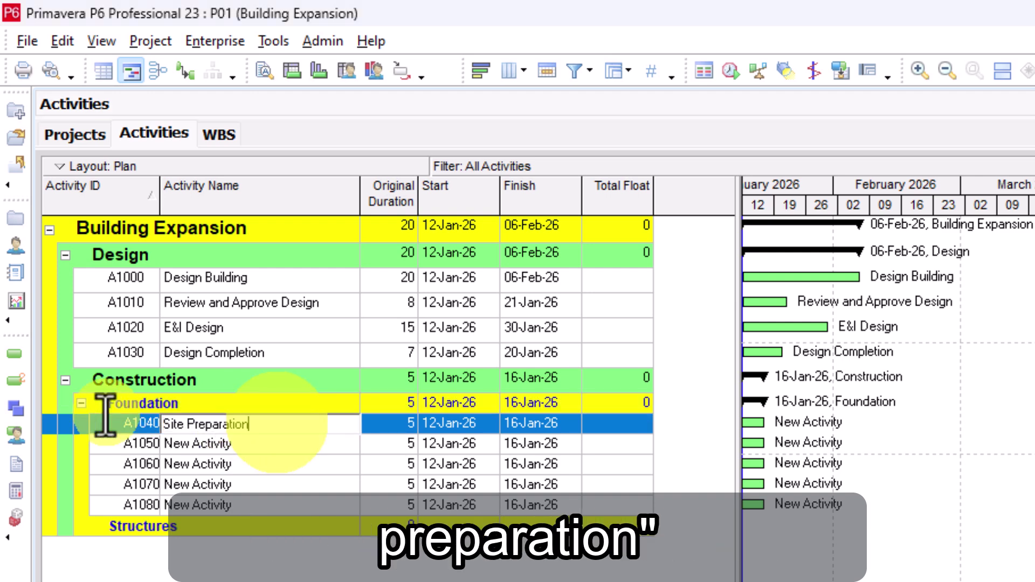
key(Return)
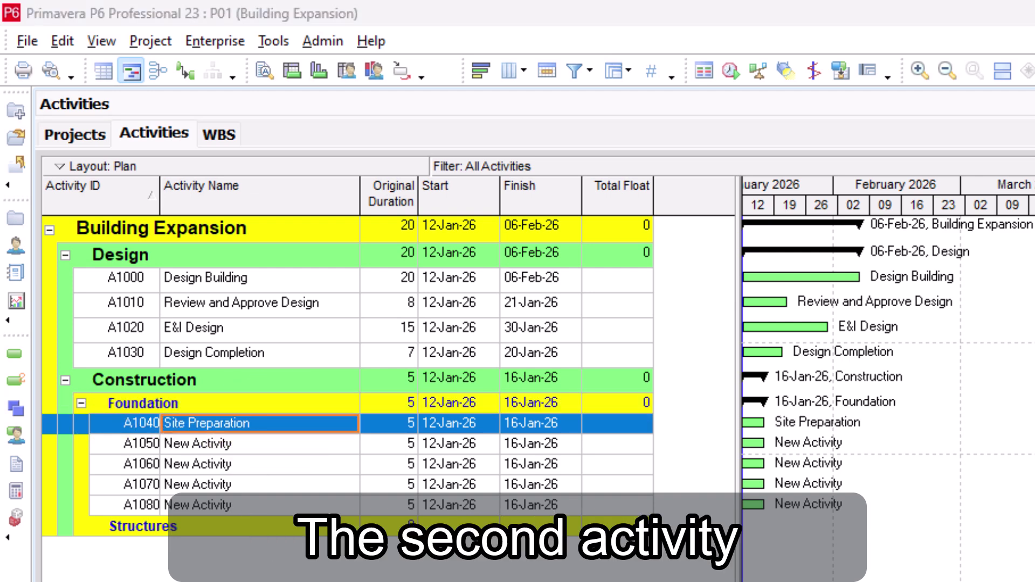
key(Down)
text(Excavation)
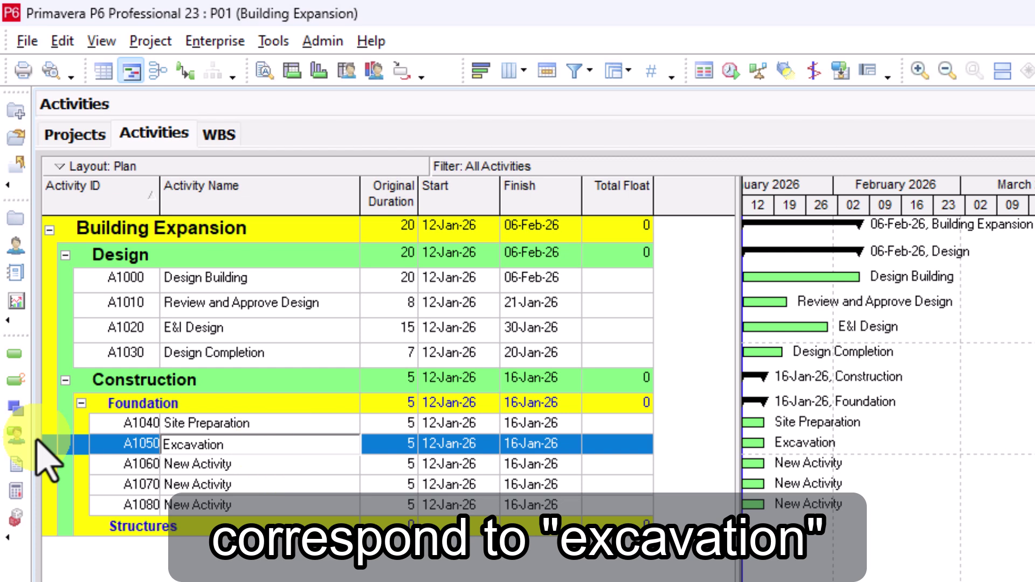
Rename activity A1060 to "Install Water Lines" and activity A1070 to "Install Electric Conduit"
key(Down)
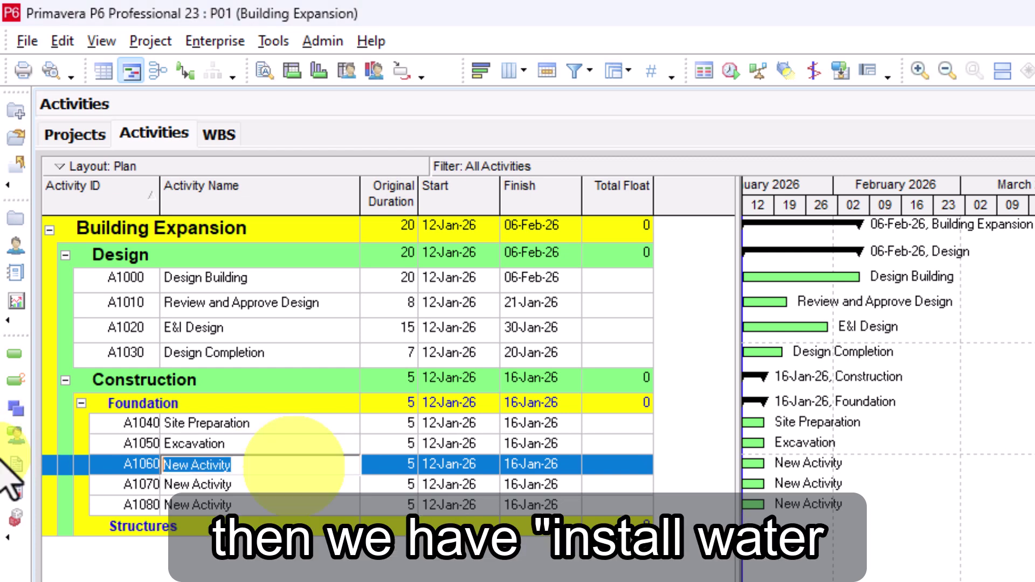
text(Install Water Lines)
key(Return)
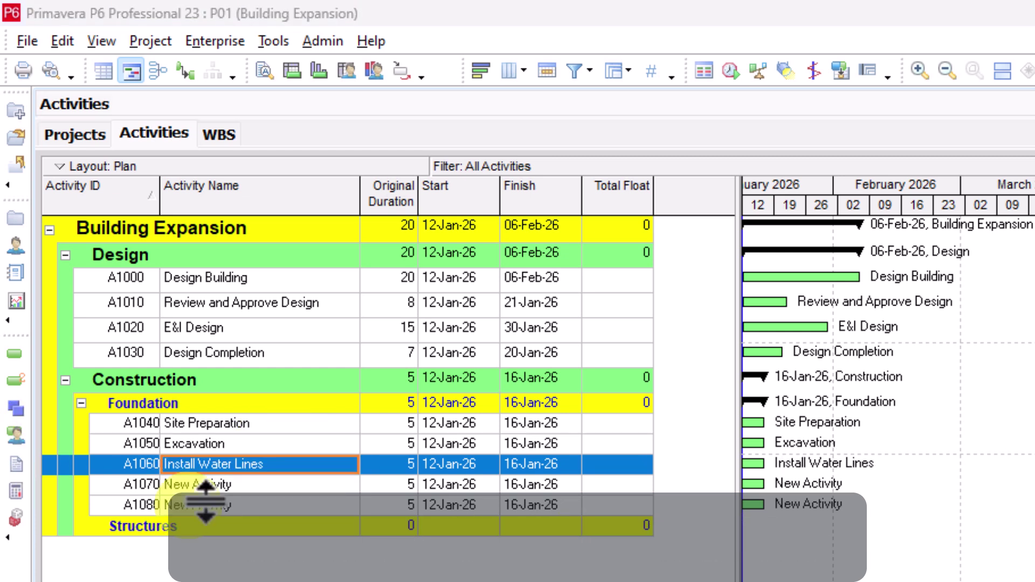
click(307, 484)
text(Install Electric Conduit)
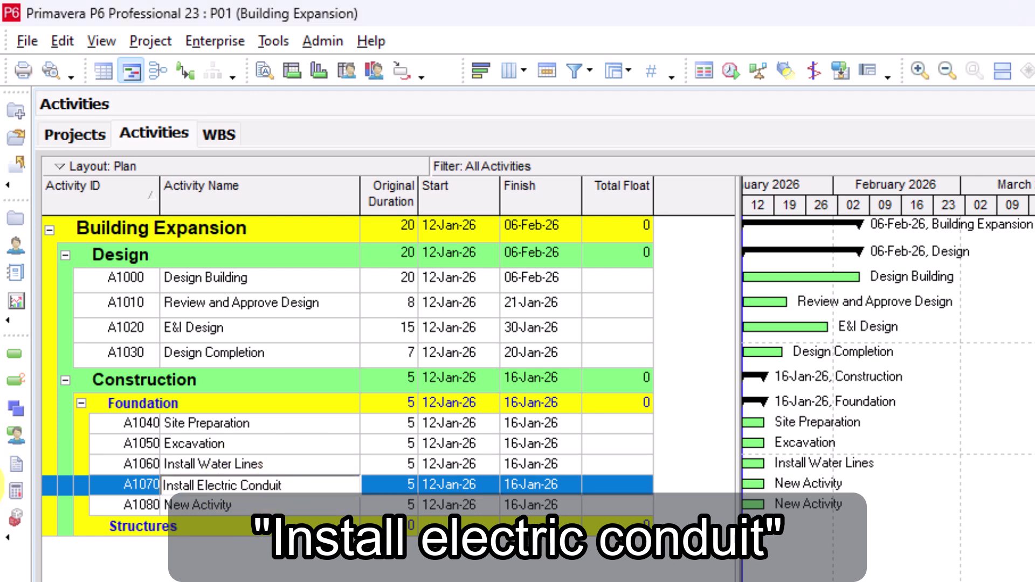
key(Return)
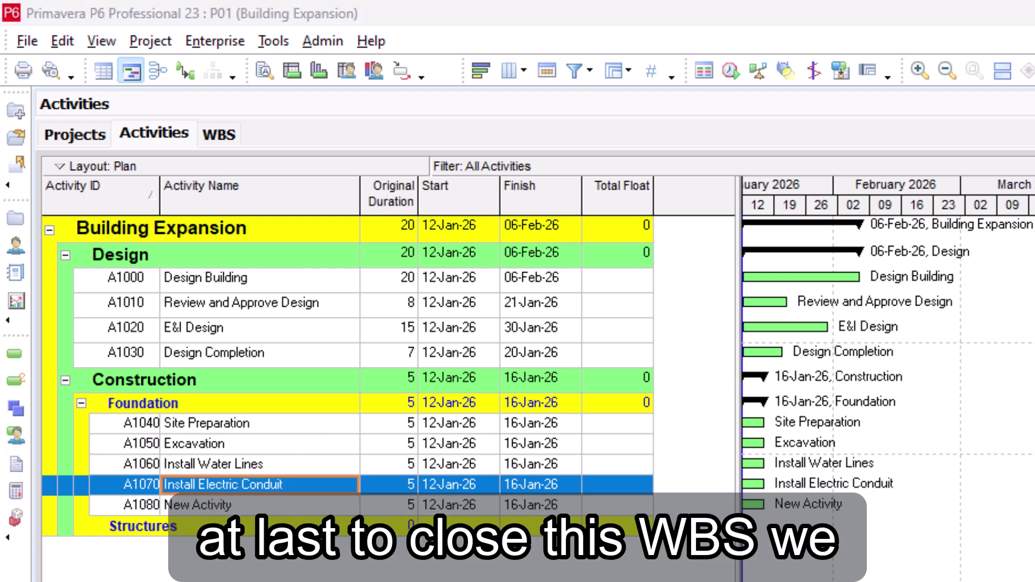
Rename activity A1080, the last one under Foundation, to "Foundation Completion"
click(46, 504)
text(Foundation Completion)
key(Return)
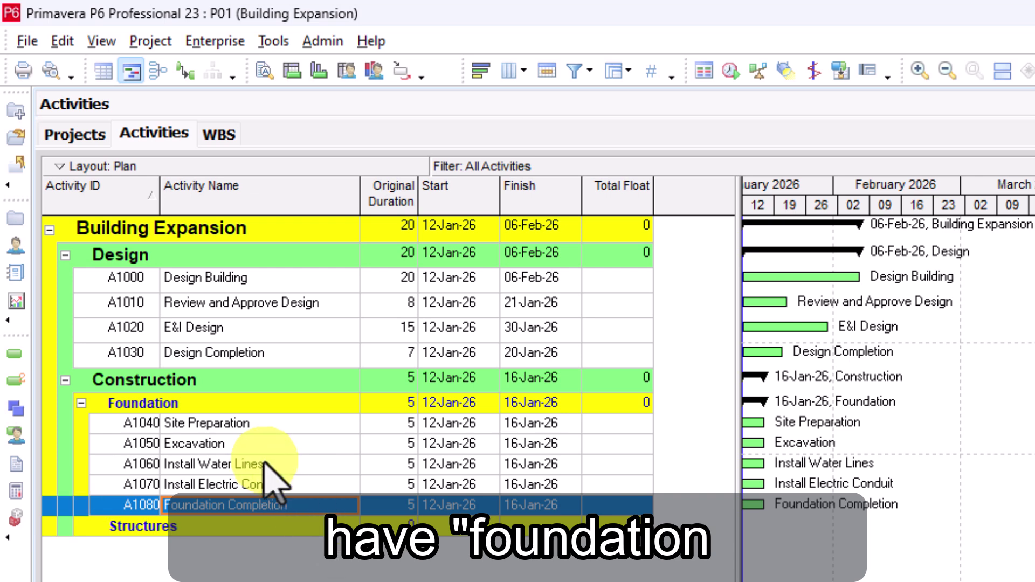
Widen the Activity ID column slightly and set the original duration of Site Preparation to 16 days
drag(159, 204, 181, 205)
double_click(418, 424)
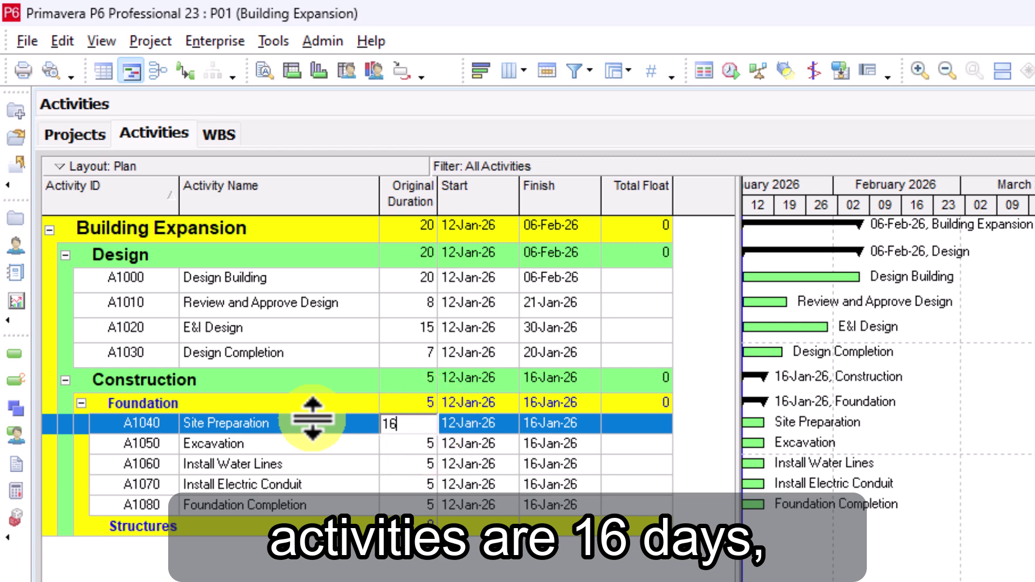
text(16)
key(Return)
Set the original duration of Excavation to 9 days and of Install Water Lines to 7 days
click(406, 446)
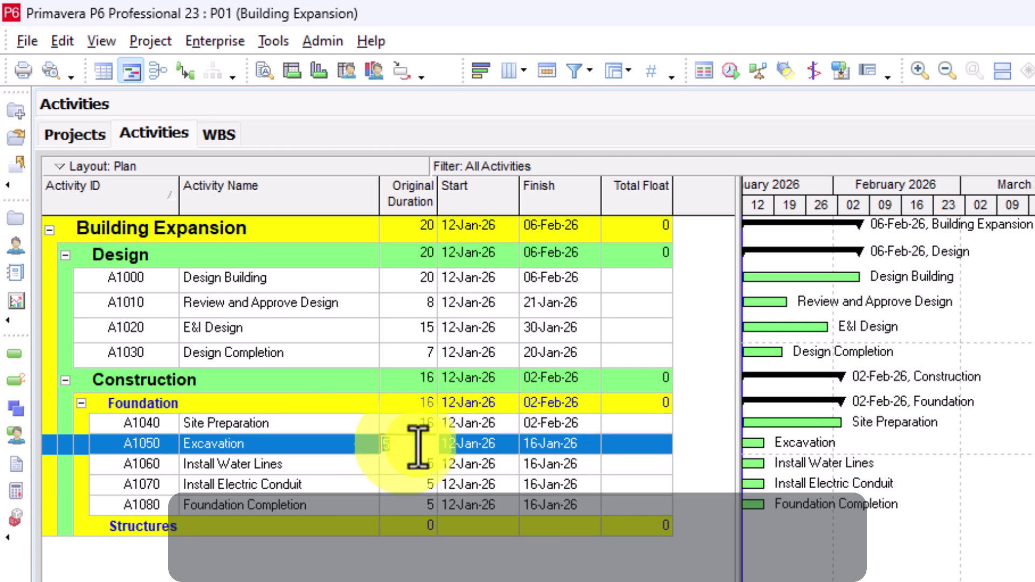
text(9)
click(415, 457)
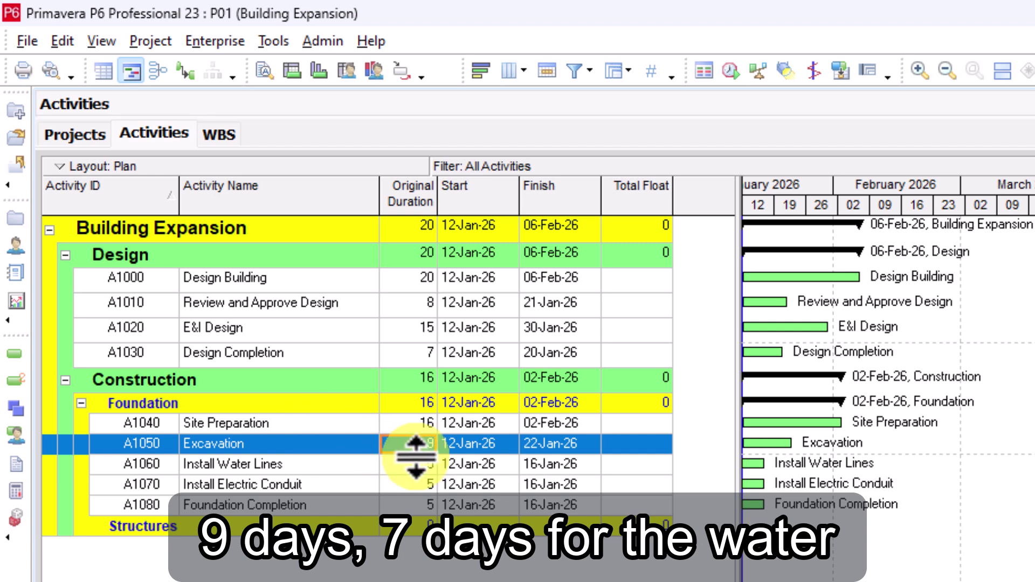
click(415, 463)
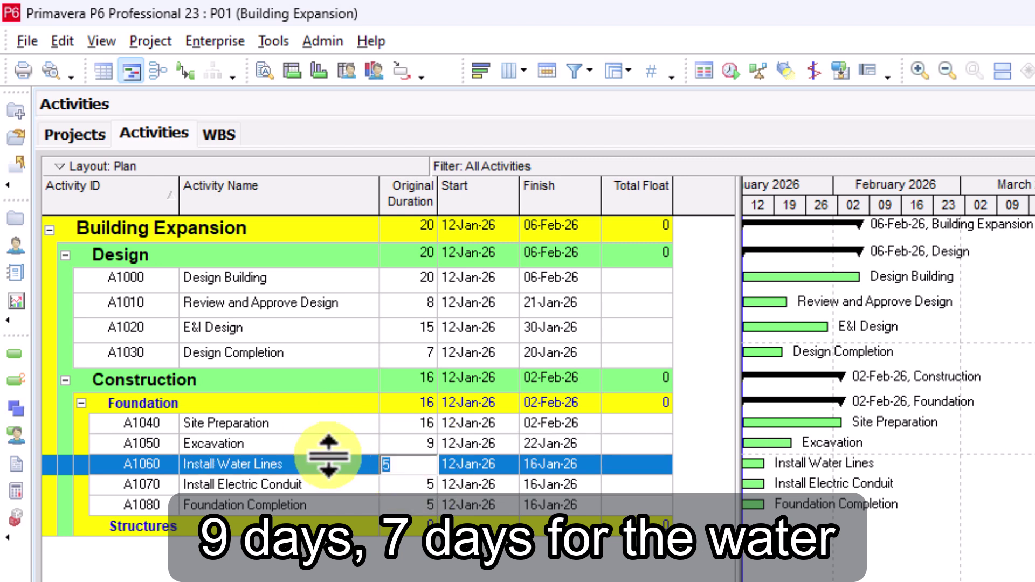
text(7)
Set the original duration of Install Electric Conduit to 10 days and of Foundation Completion to 12 days
click(404, 483)
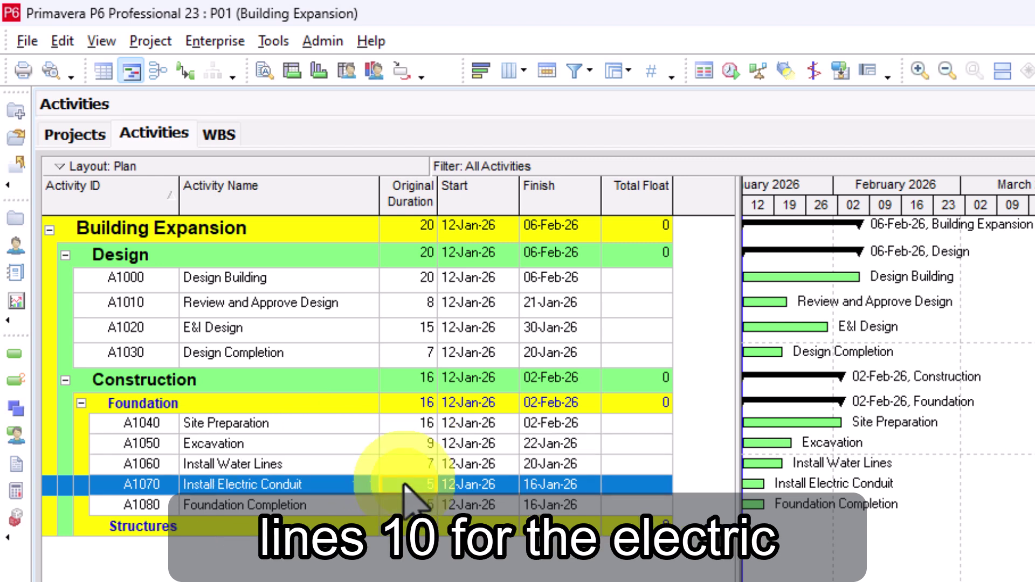
text(10)
key(Return)
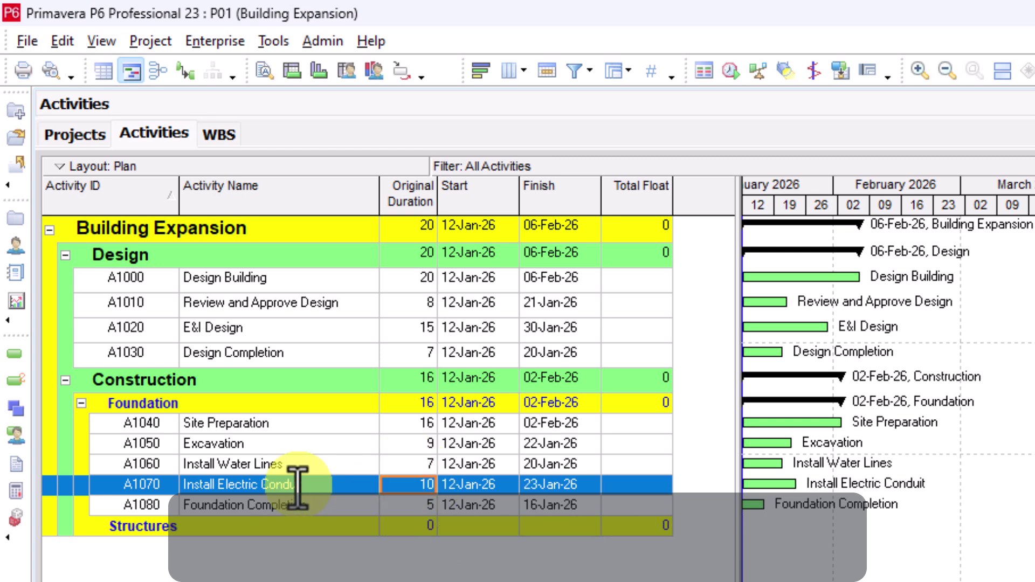
click(400, 509)
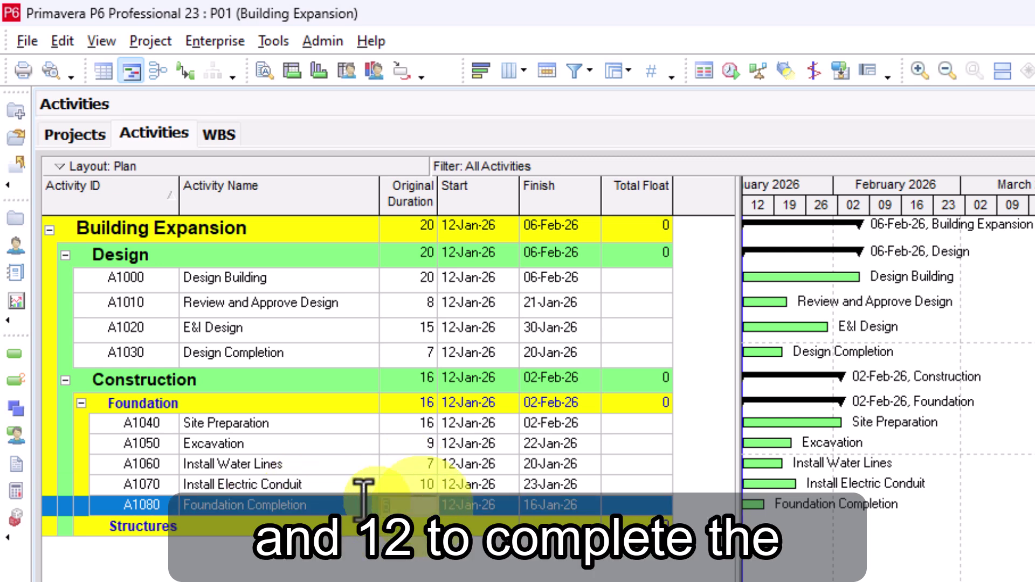
text(12)
key(Return)
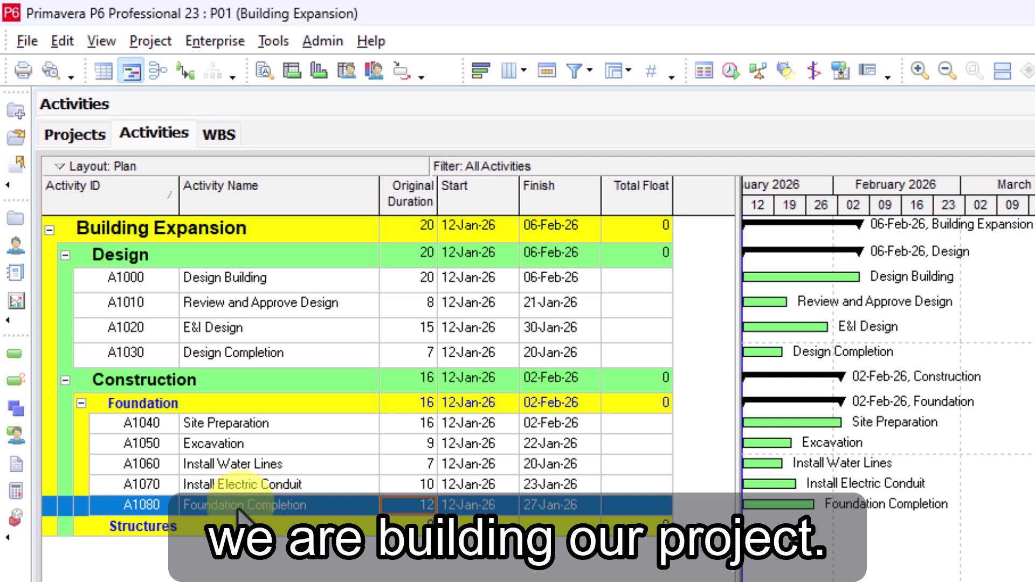
Add five new activities under the Structures WBS element
click(175, 528)
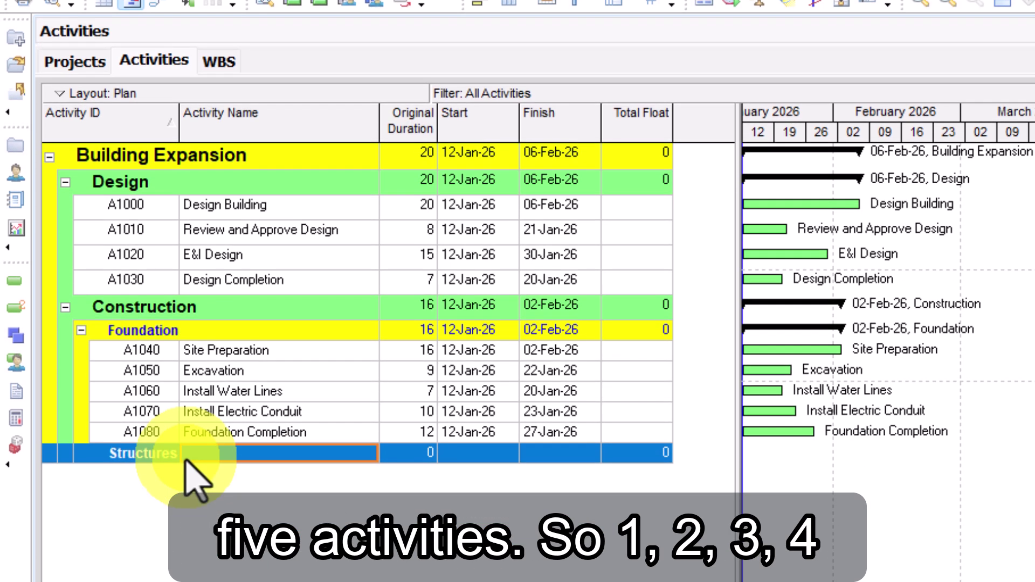
key(Insert)
key(Insert)
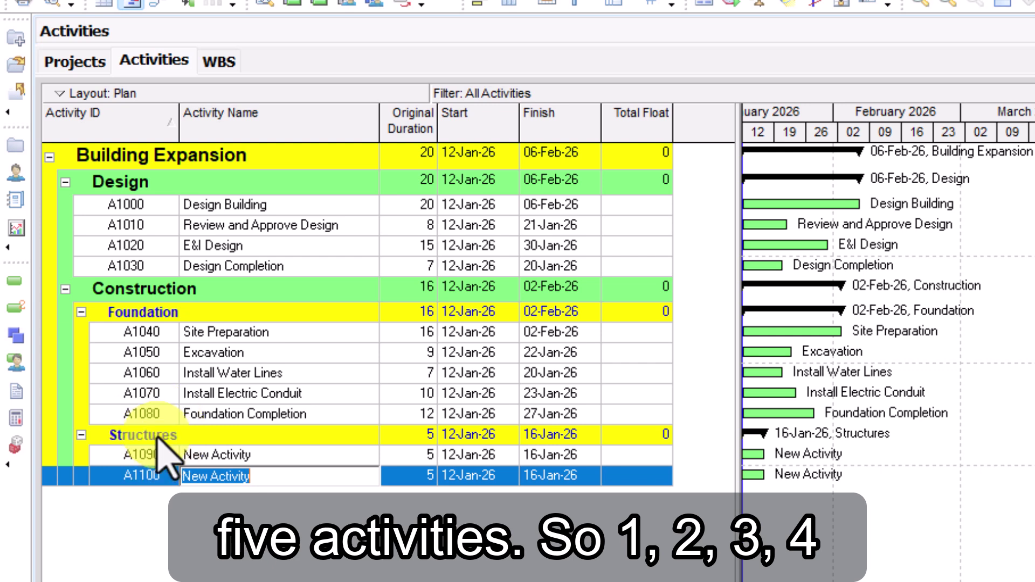
click(157, 435)
key(Insert)
click(158, 436)
key(Insert)
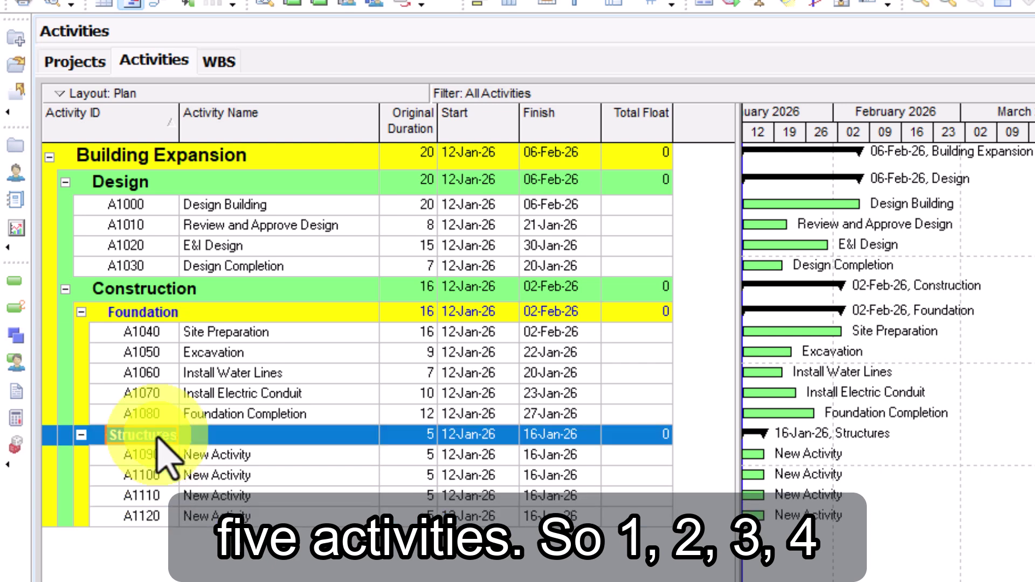
key(Insert)
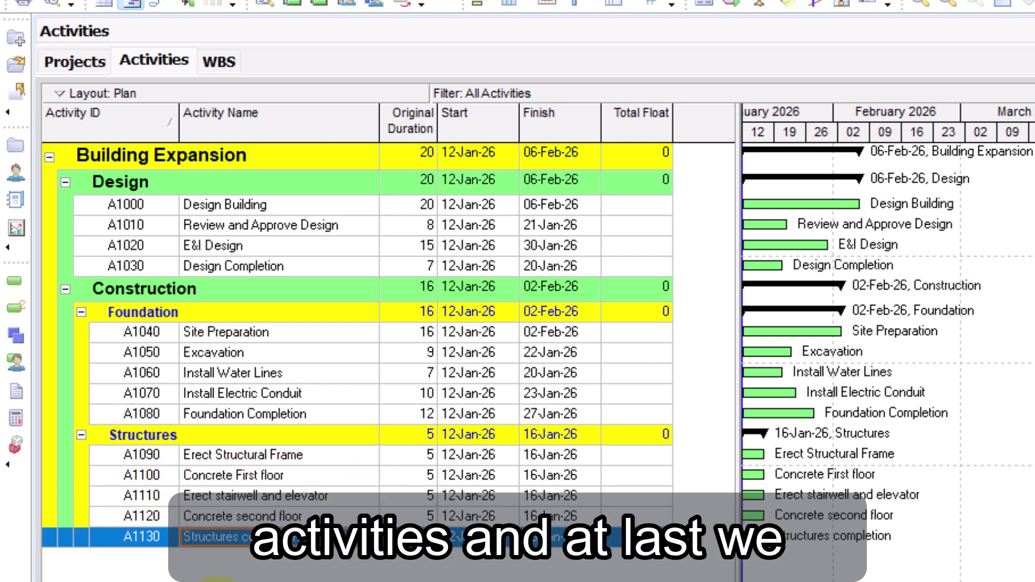
Set the original duration of Erect Structural Frame to 28 days and of Concrete First floor to 24 days
double_click(410, 455)
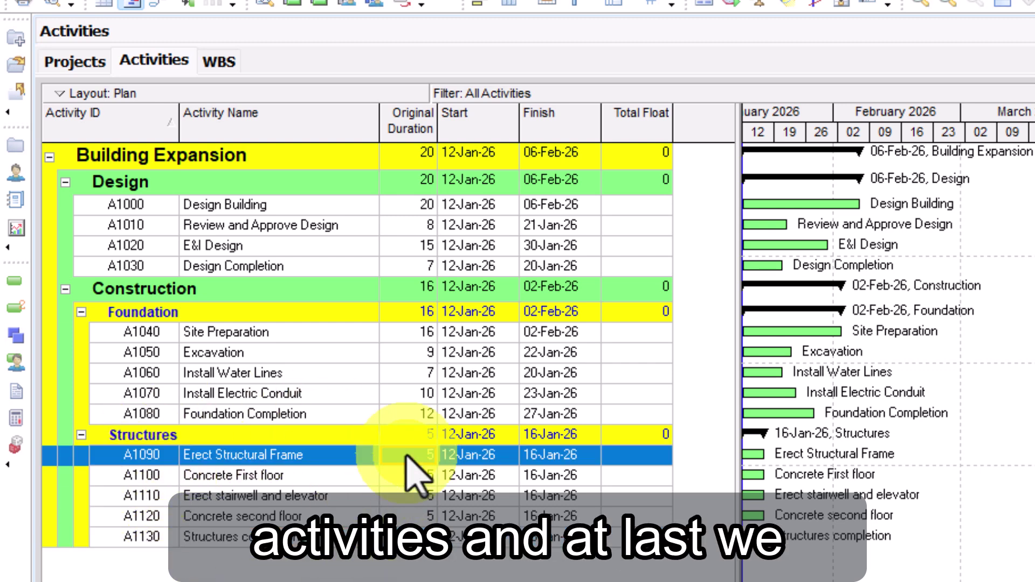
text(28)
key(Return)
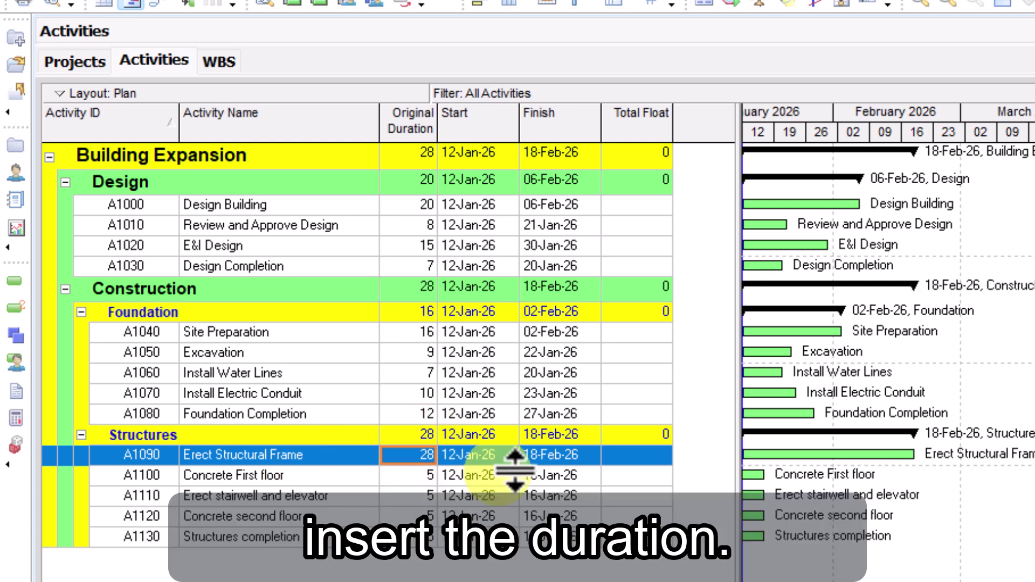
double_click(426, 476)
text(24)
key(Return)
Set the original duration of Erect stairwell and elevator to 17 days and of Concrete second floor to 24 days
double_click(389, 497)
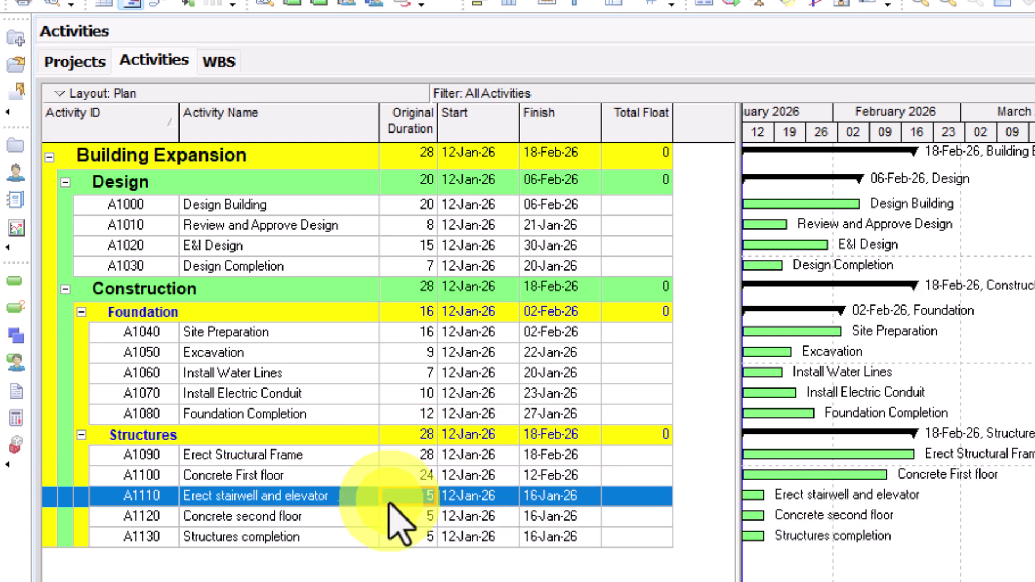
text(17)
key(Return)
double_click(402, 516)
text(24)
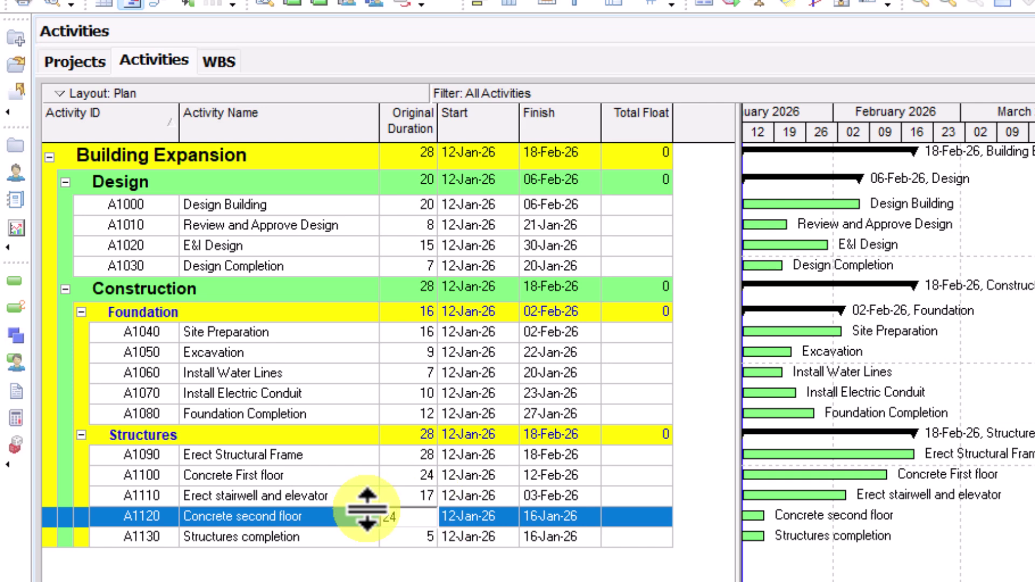
key(Return)
Set the original duration of Structures completion to 12 days
double_click(398, 537)
text(12)
key(Return)
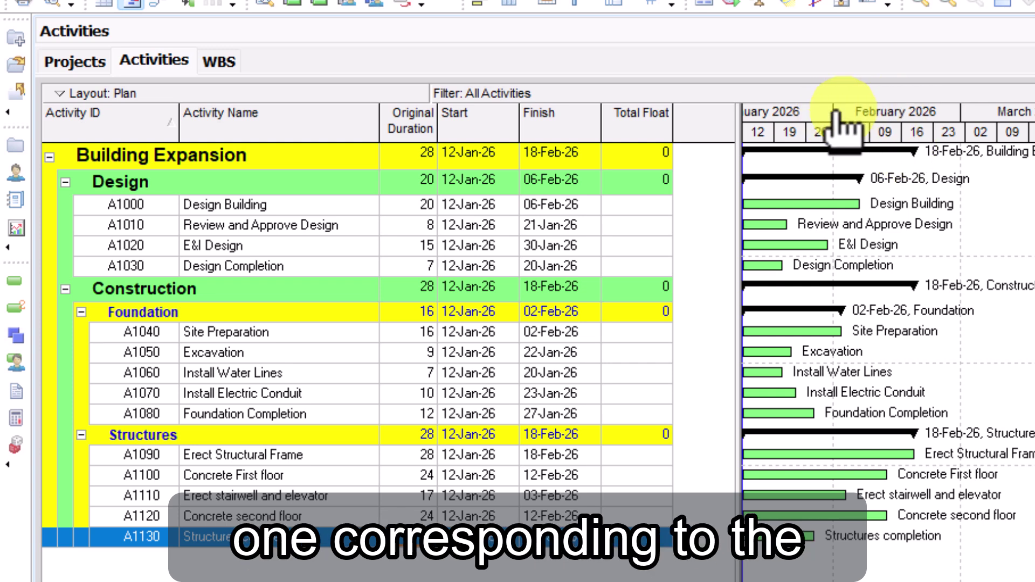
drag(828, 116, 863, 118)
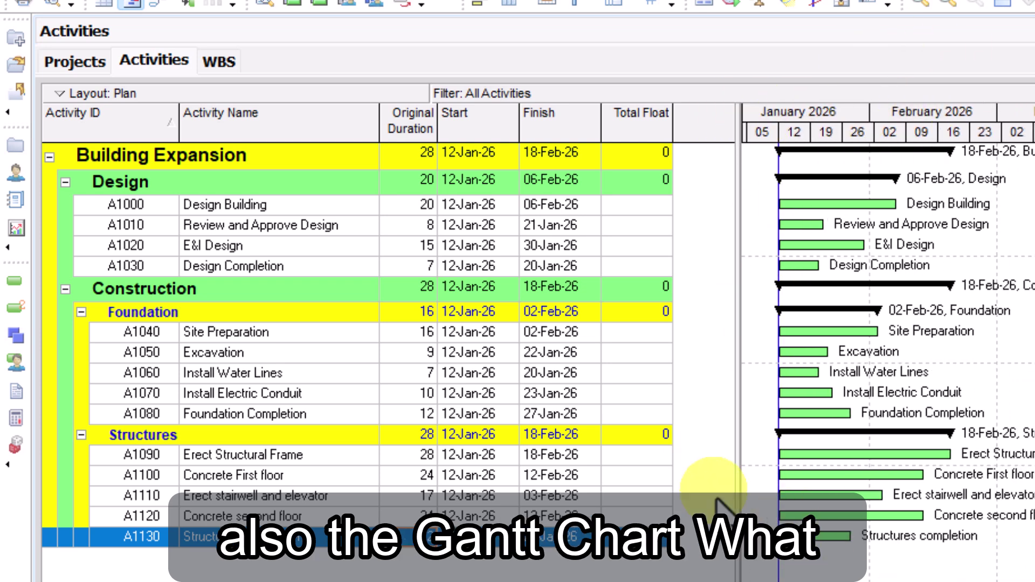